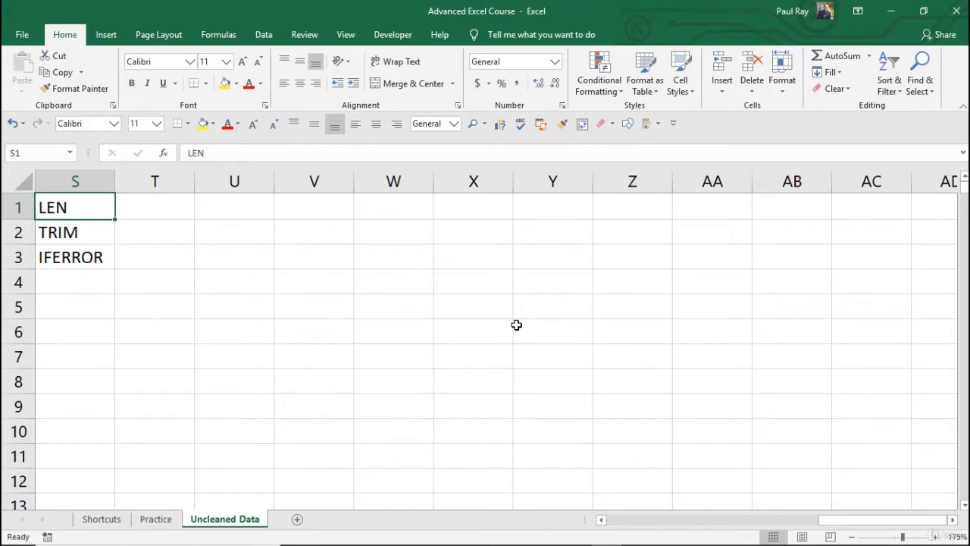
In O2, enter an IF formula returning .1 when the Discount in K2 equals "yes", otherwise blank
key(ctrl+Home)
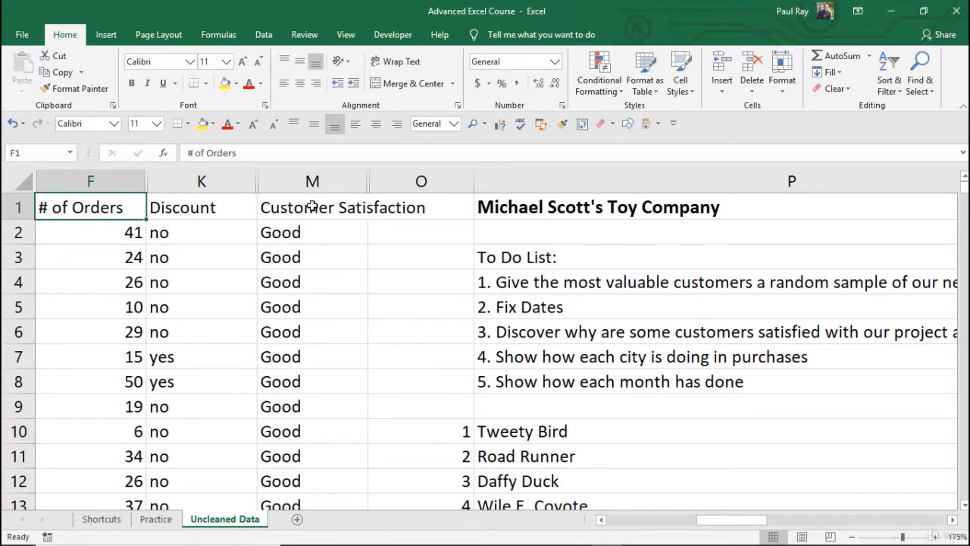
click(406, 232)
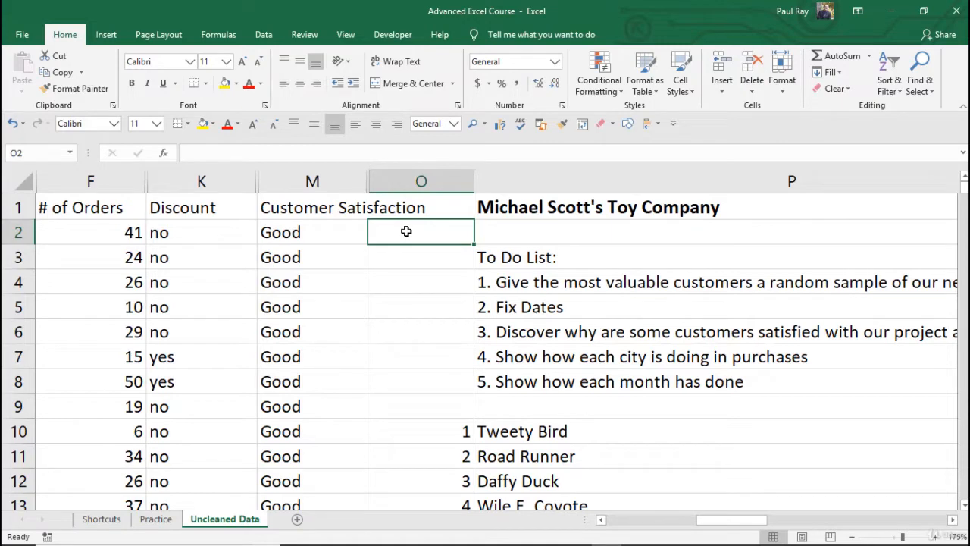
text(=if)
key(Tab)
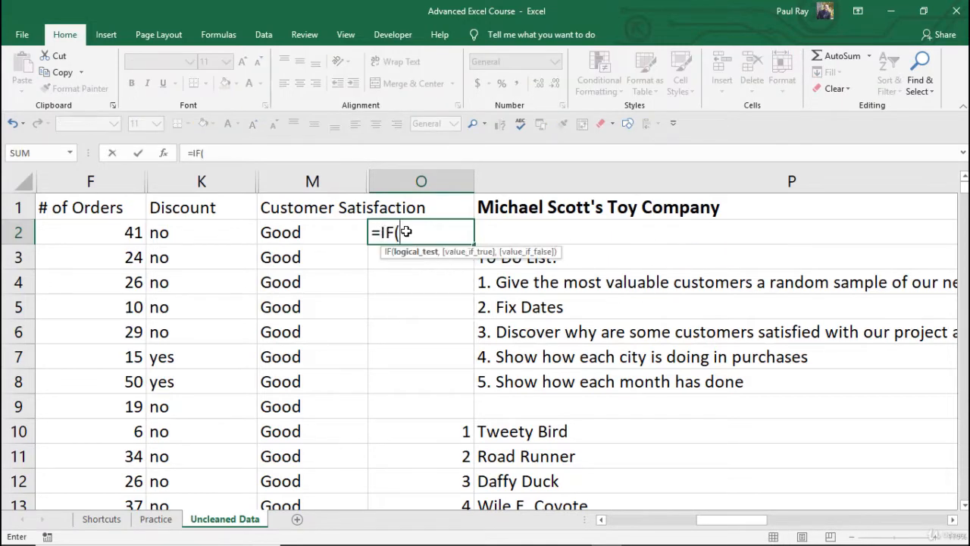
key(Left)
key(Left)
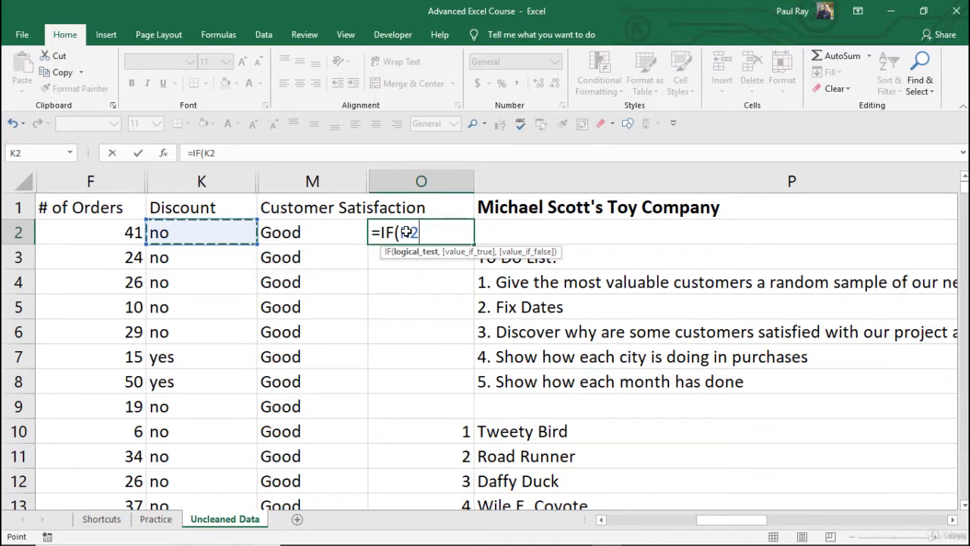
text(="yes")
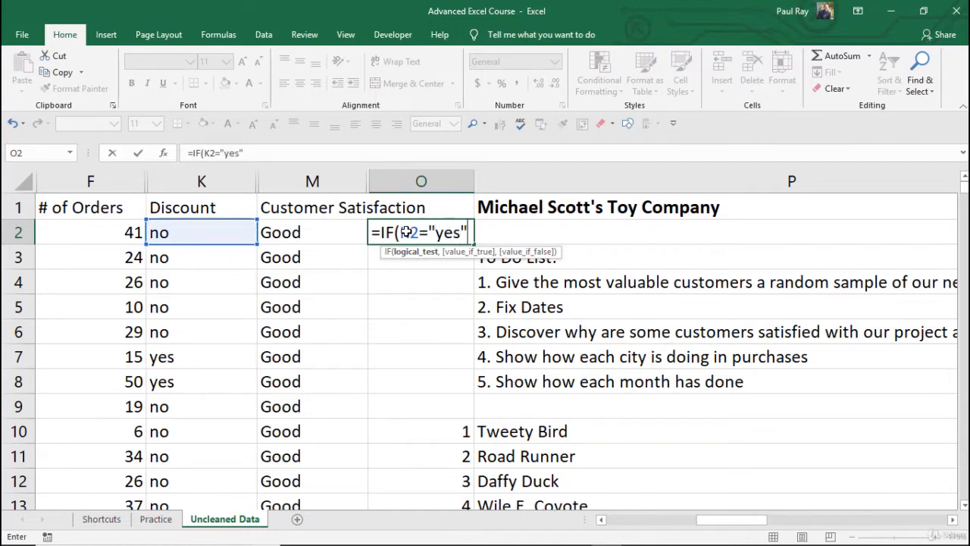
text(,)
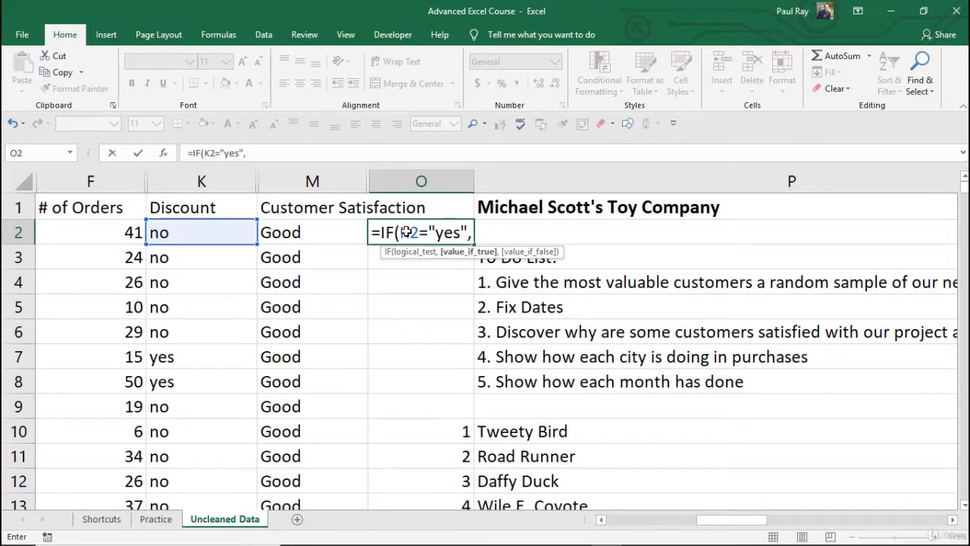
text(.1,"")
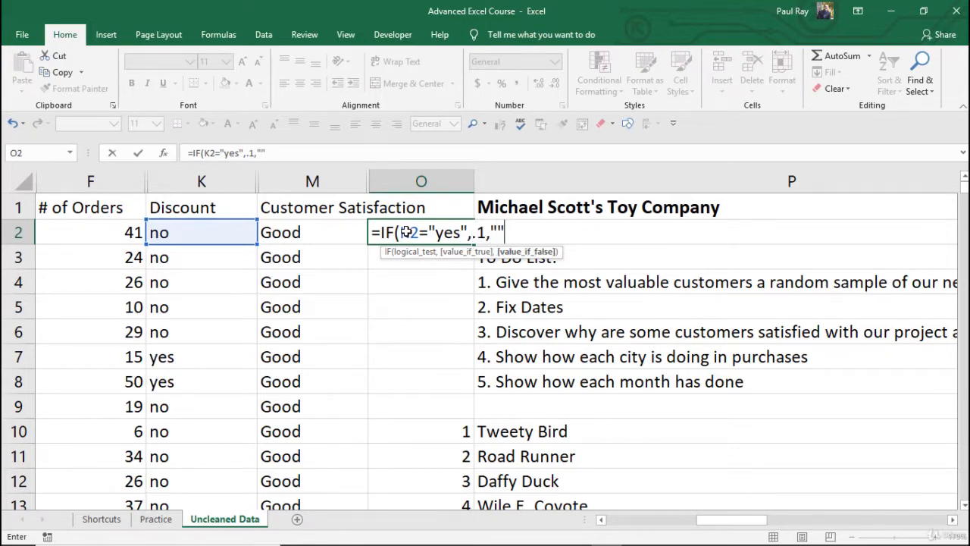
text())
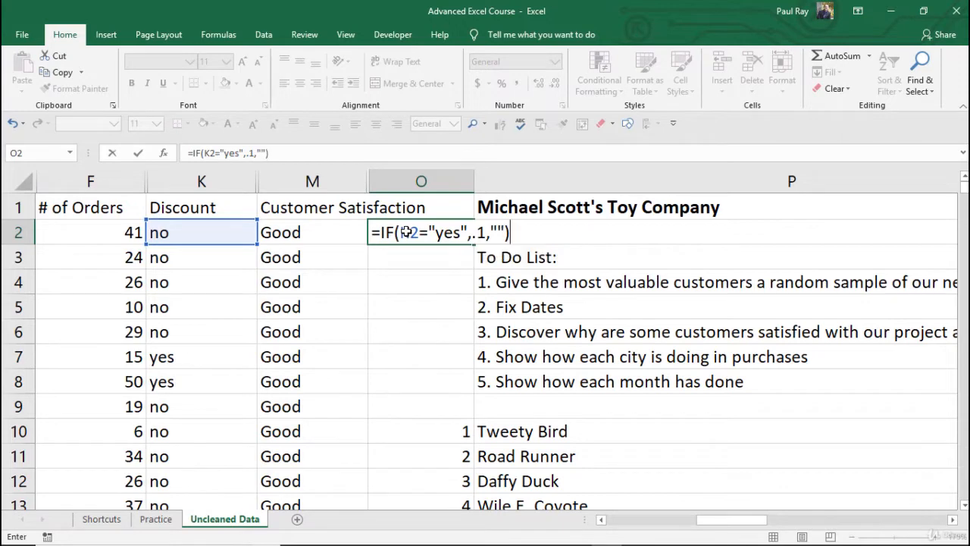
key(ctrl+Return)
key(Return)
Fill the O2 formula down through O9 and check the copied formula in O8
click(407, 232)
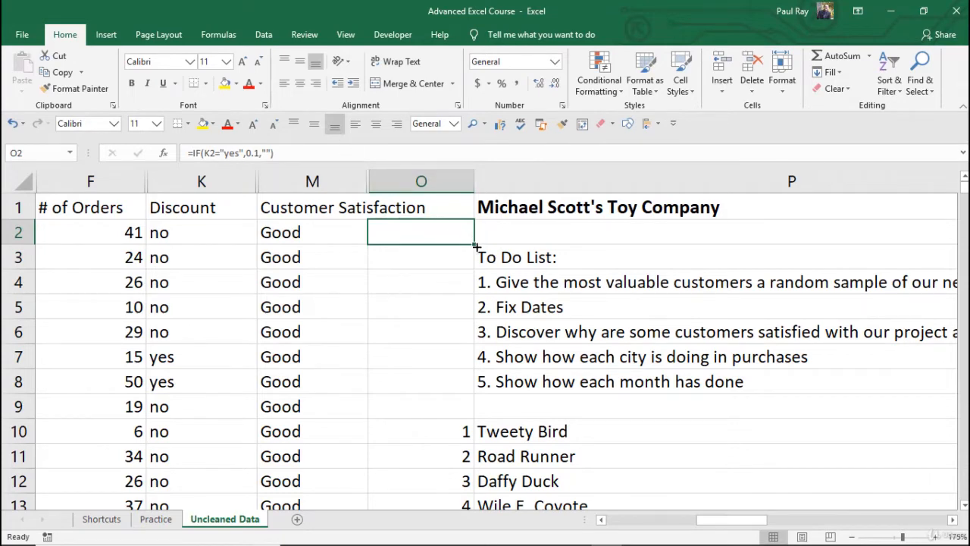
drag(472, 241, 468, 428)
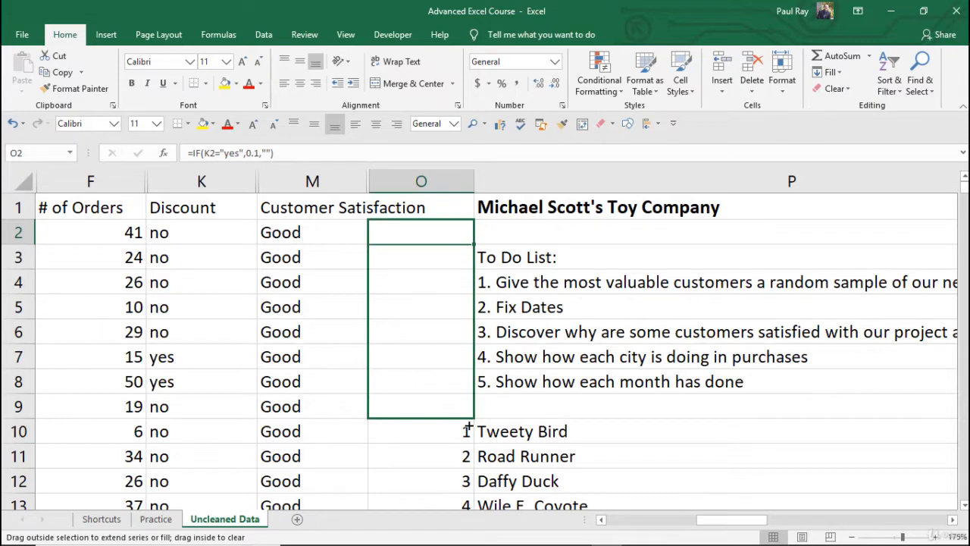
drag(469, 428, 468, 428)
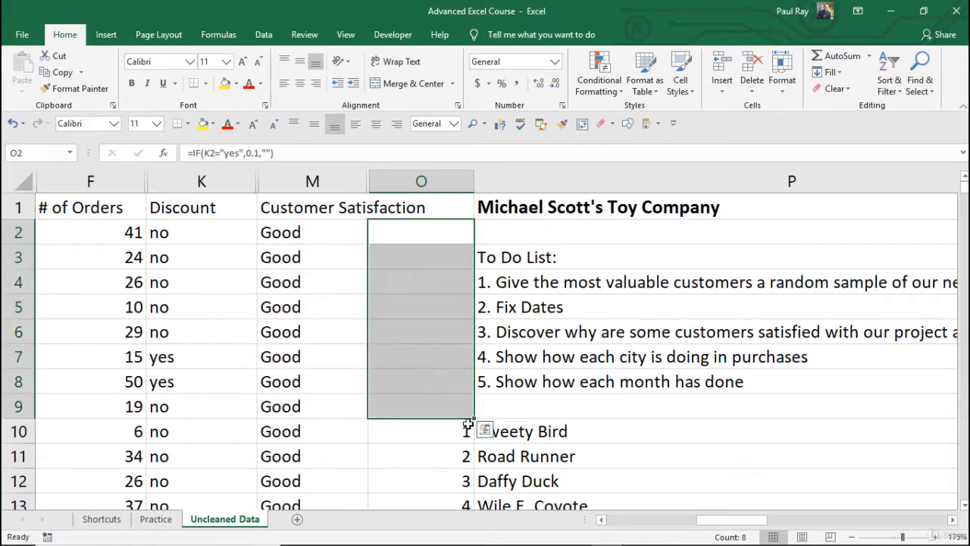
click(433, 260)
click(438, 324)
click(439, 361)
click(438, 376)
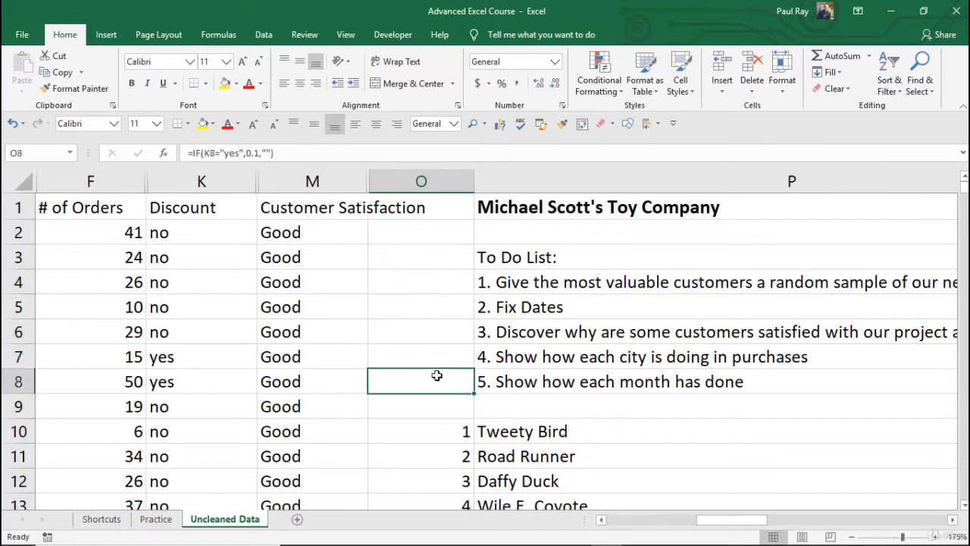
click(350, 150)
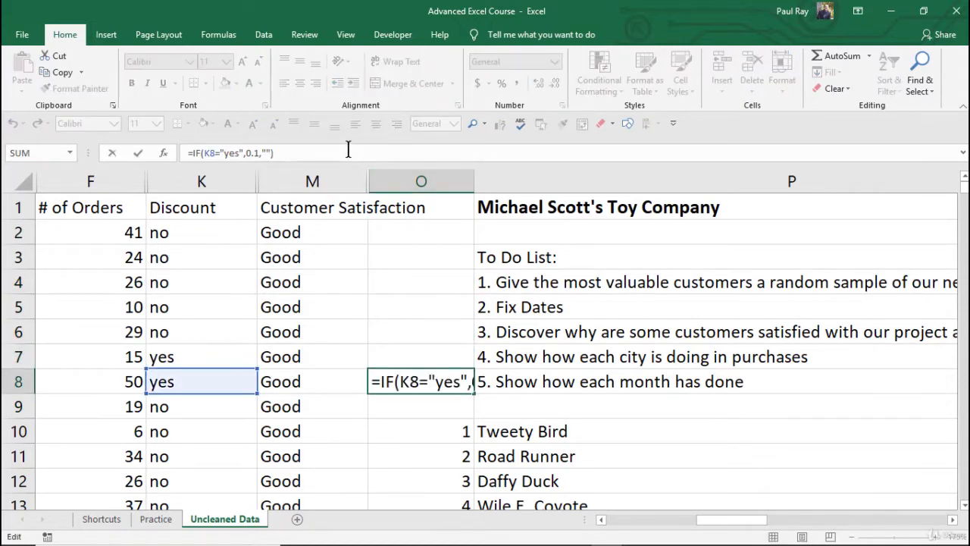
key(Return)
Clear the formulas from O2 through O9
drag(428, 232, 413, 406)
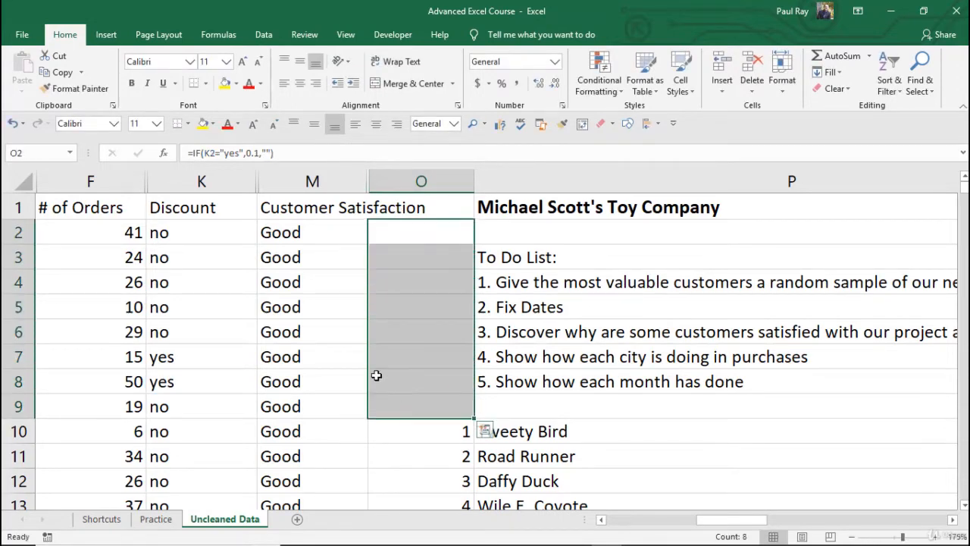
key(Delete)
click(408, 279)
click(418, 234)
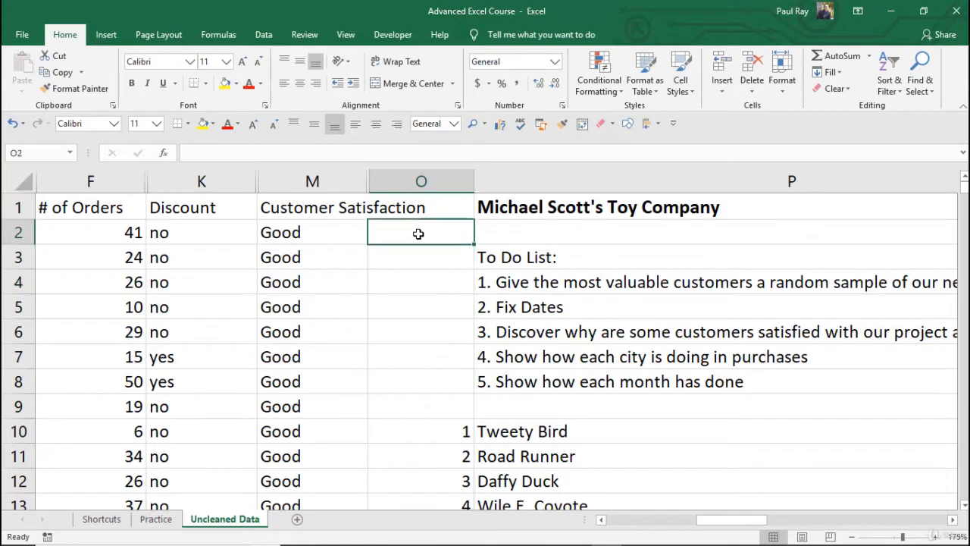
Enter a LEN formula in O2 counting the characters of the Customer Satisfaction cell M2
text(=len)
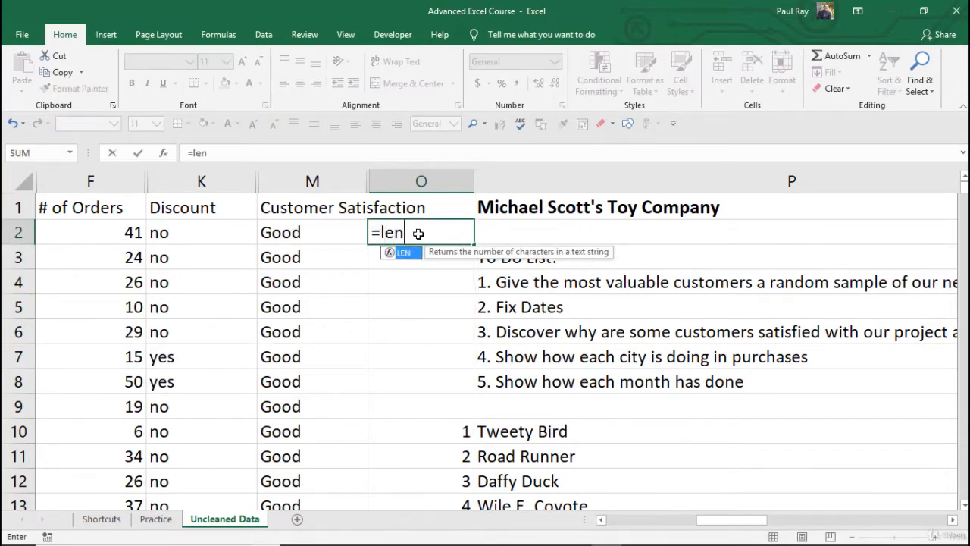
key(Left)
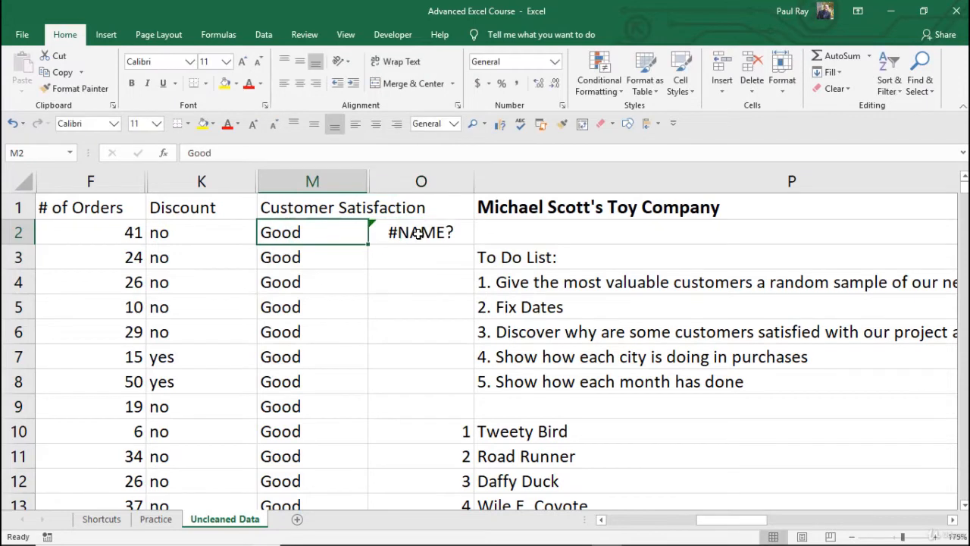
click(418, 234)
click(274, 146)
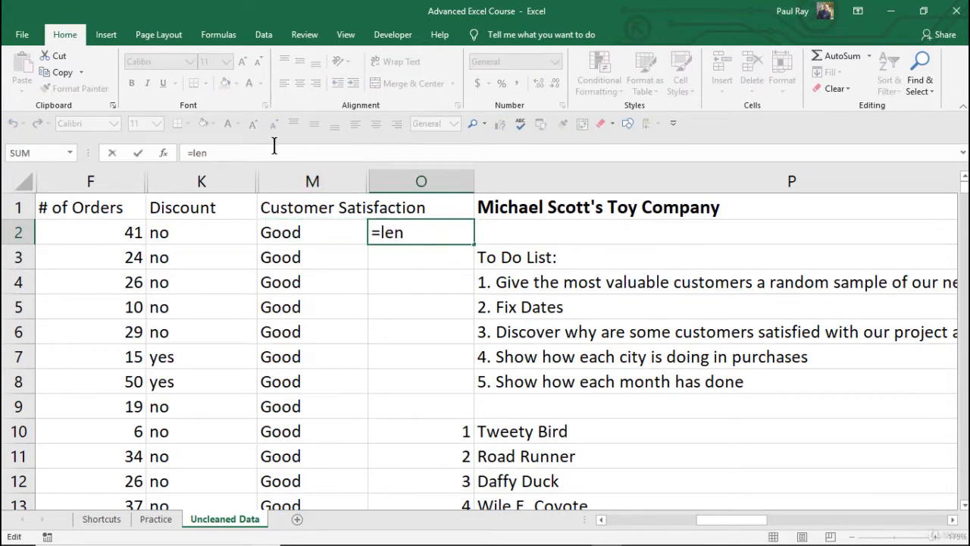
text(()
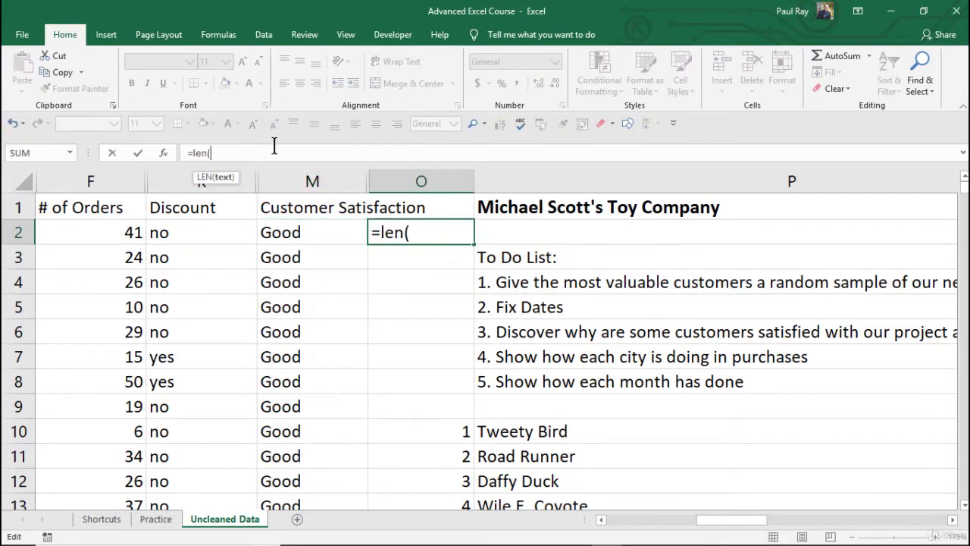
click(293, 229)
text())
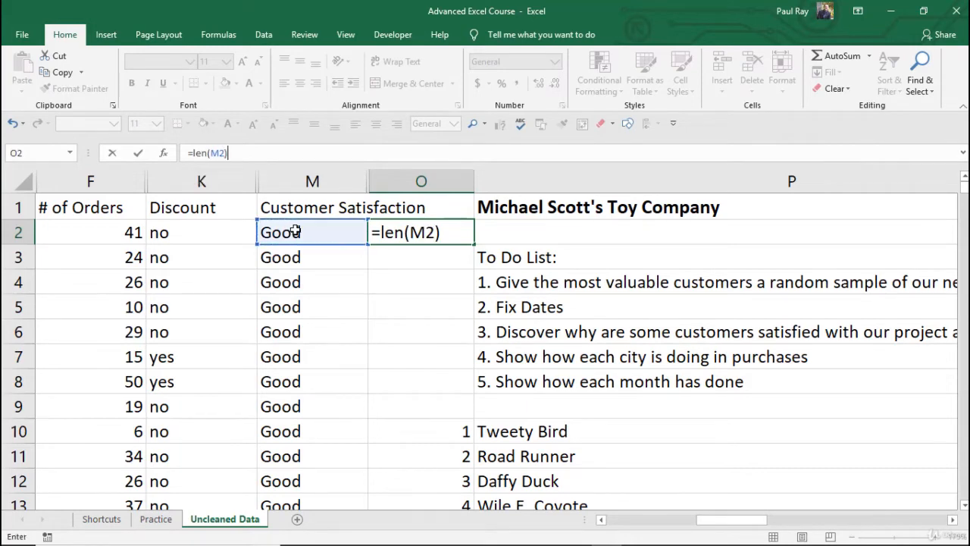
key(Return)
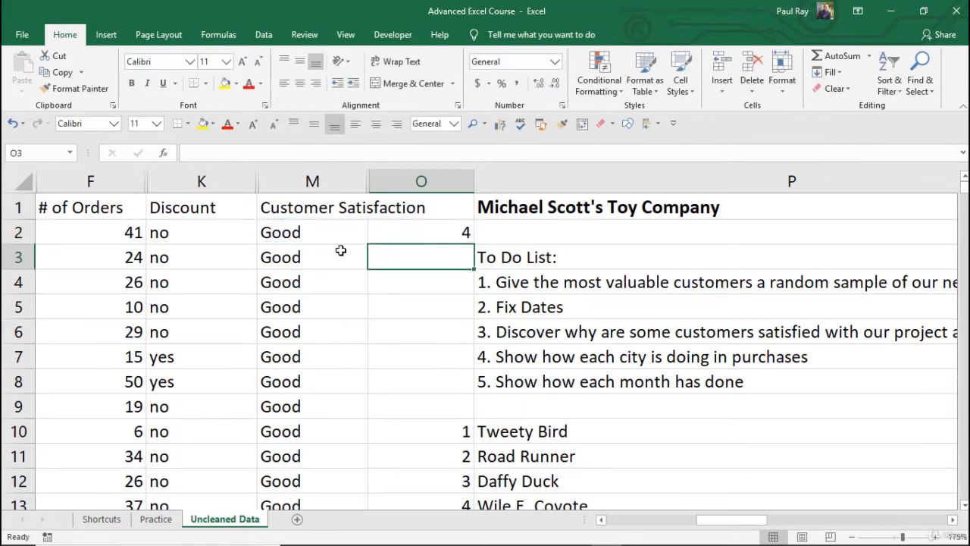
Change the O2 formula to count the characters of the Discount cell K2 instead
click(417, 237)
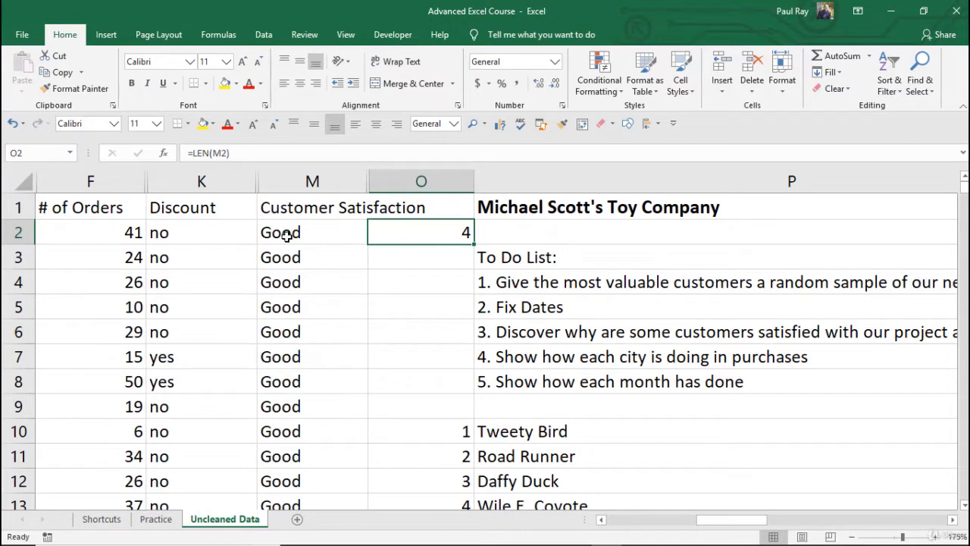
click(315, 233)
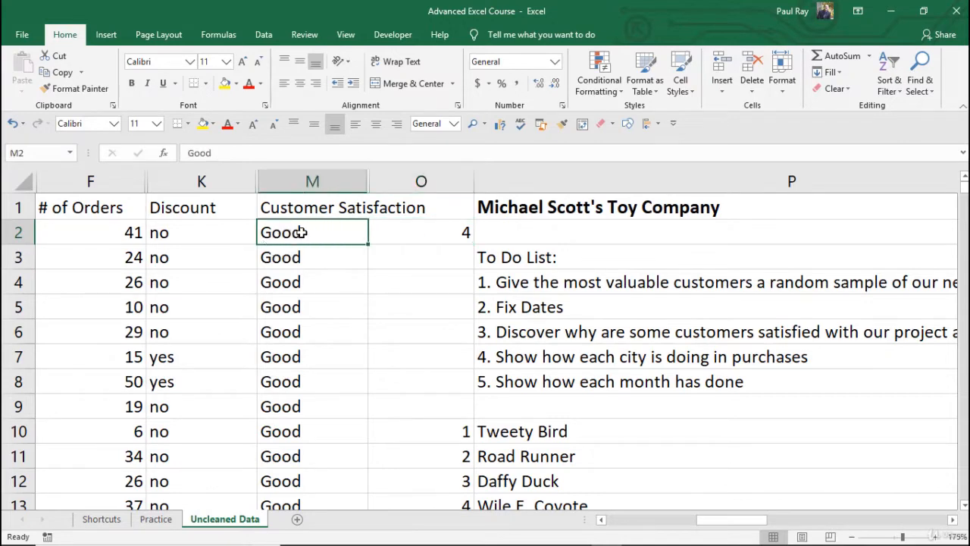
click(425, 231)
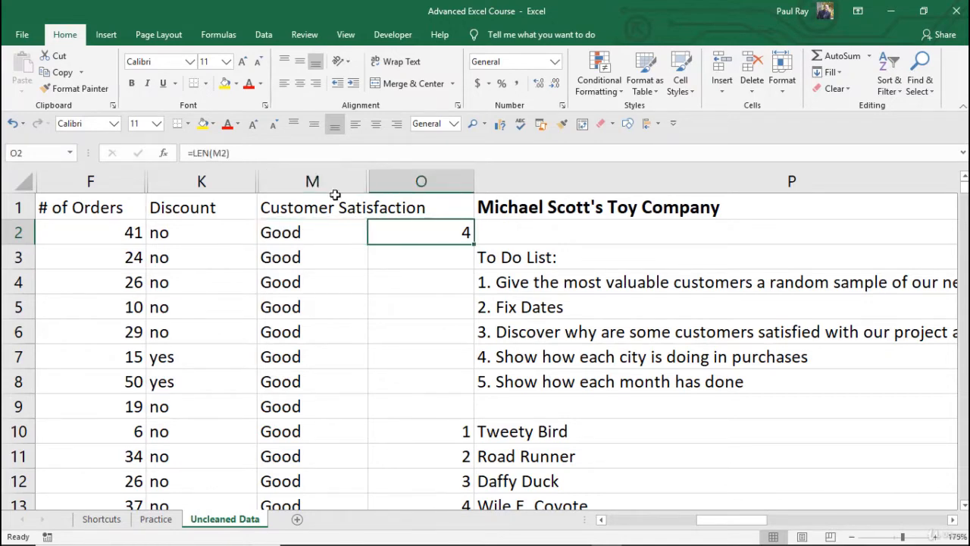
click(220, 152)
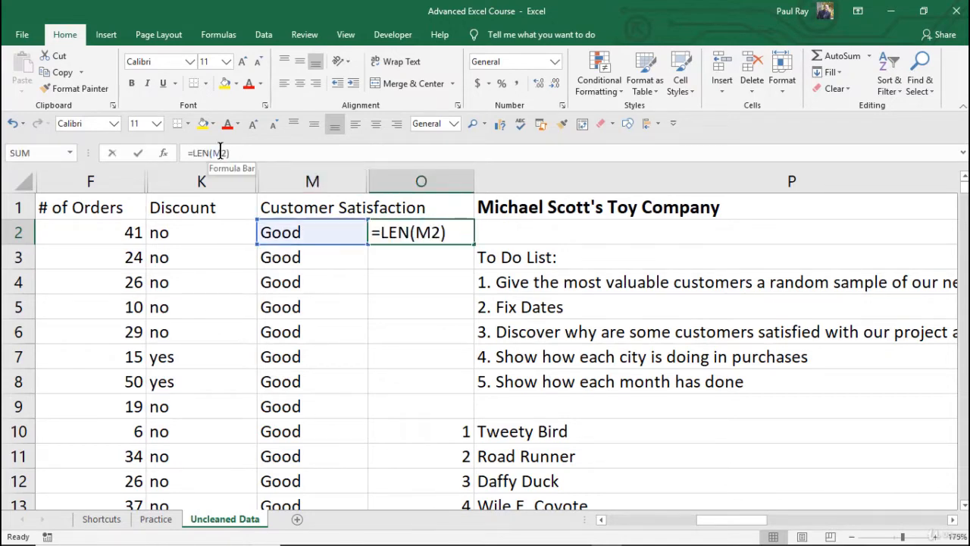
click(219, 232)
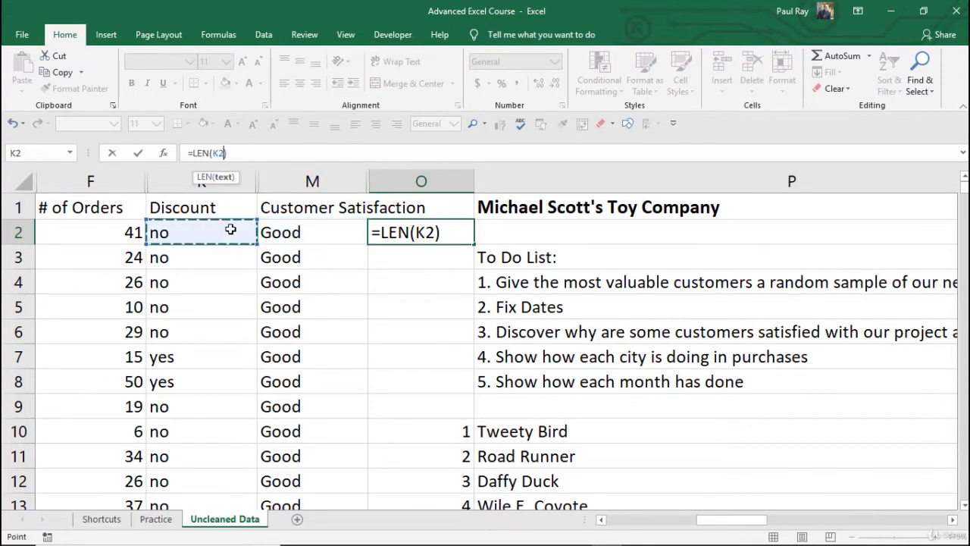
key(Return)
Examine the Discount entries in K2 and K7 for hidden trailing spaces in their text
click(453, 232)
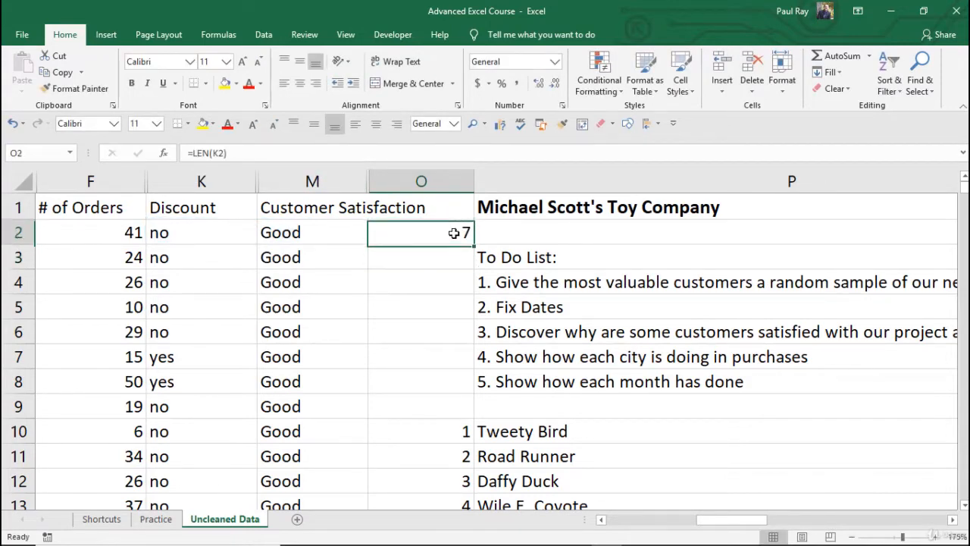
click(178, 231)
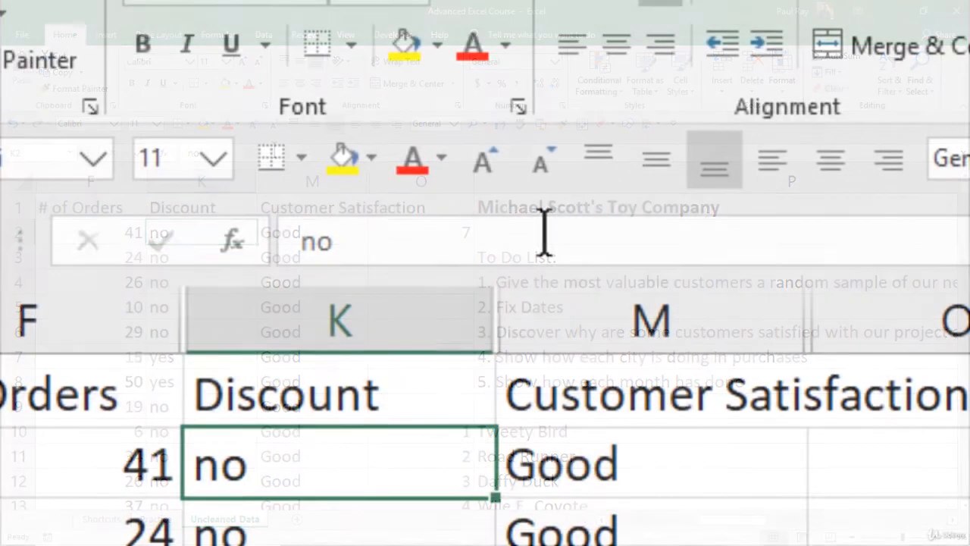
click(545, 231)
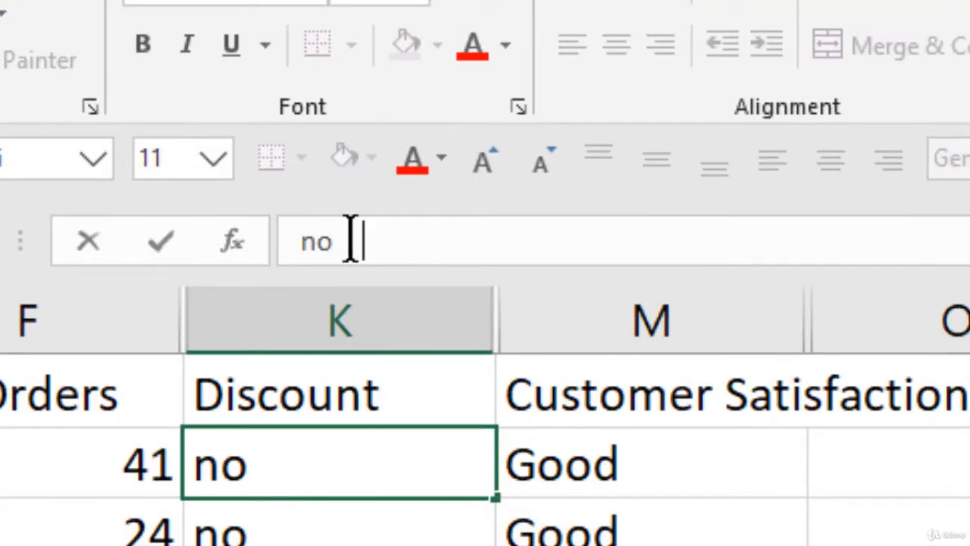
key(BackSpace)
key(BackSpace)
key(BackSpace)
key(BackSpace)
key(BackSpace)
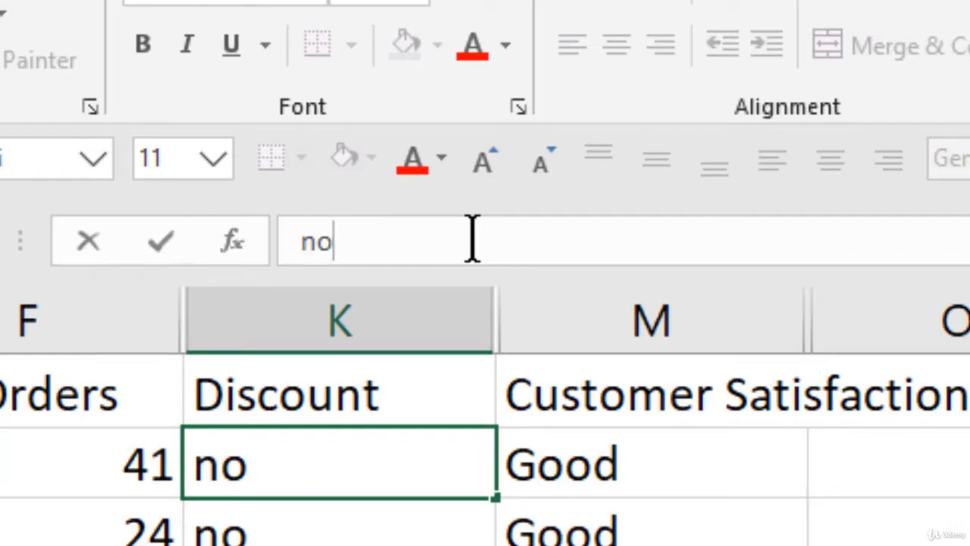
key(Home)
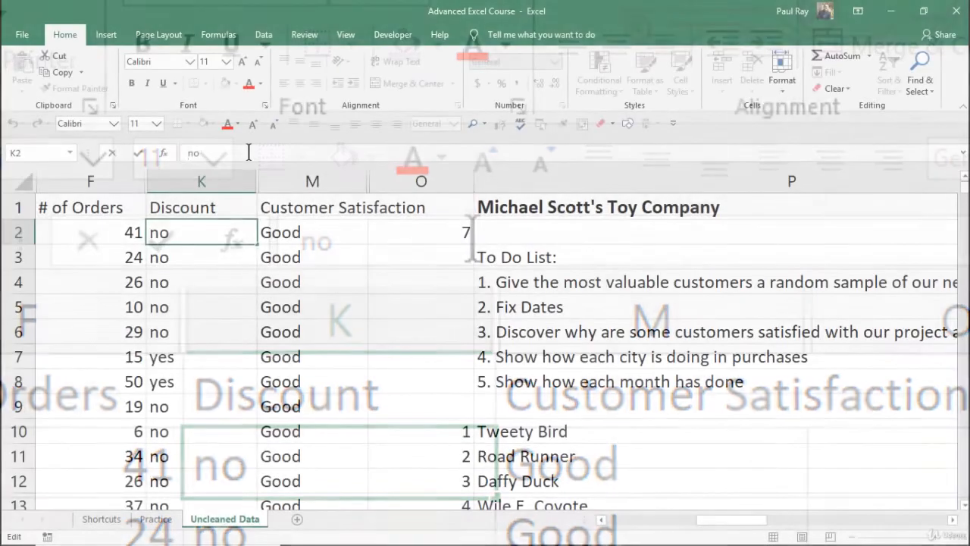
key(Return)
click(446, 239)
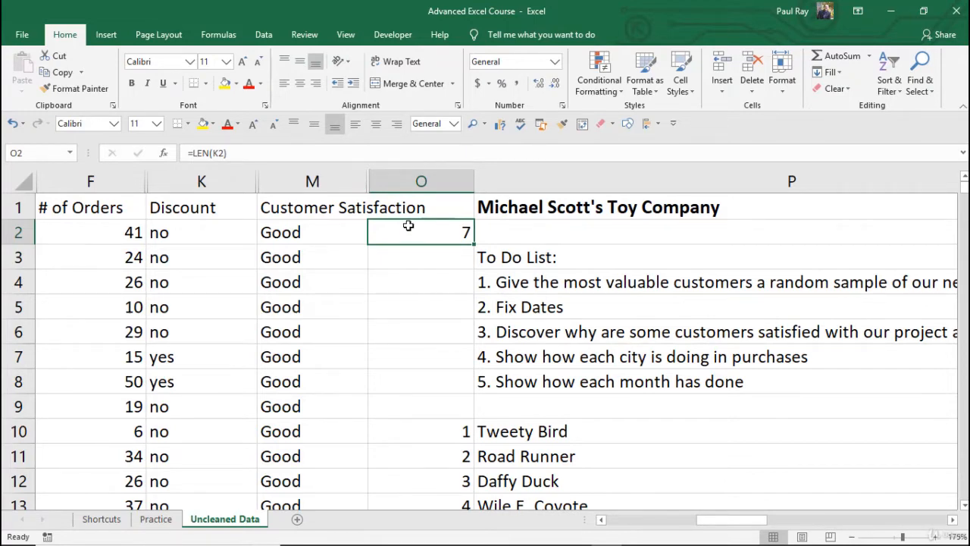
click(207, 238)
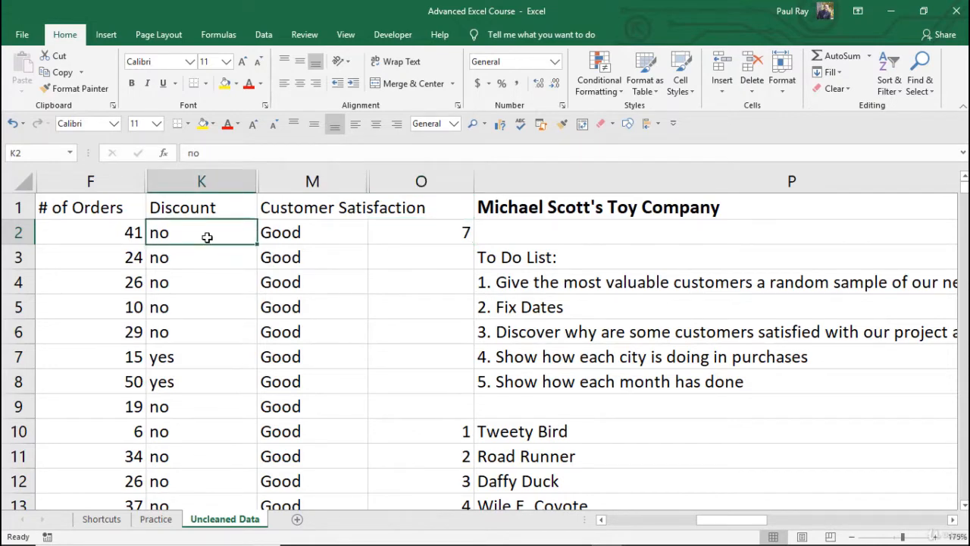
click(184, 361)
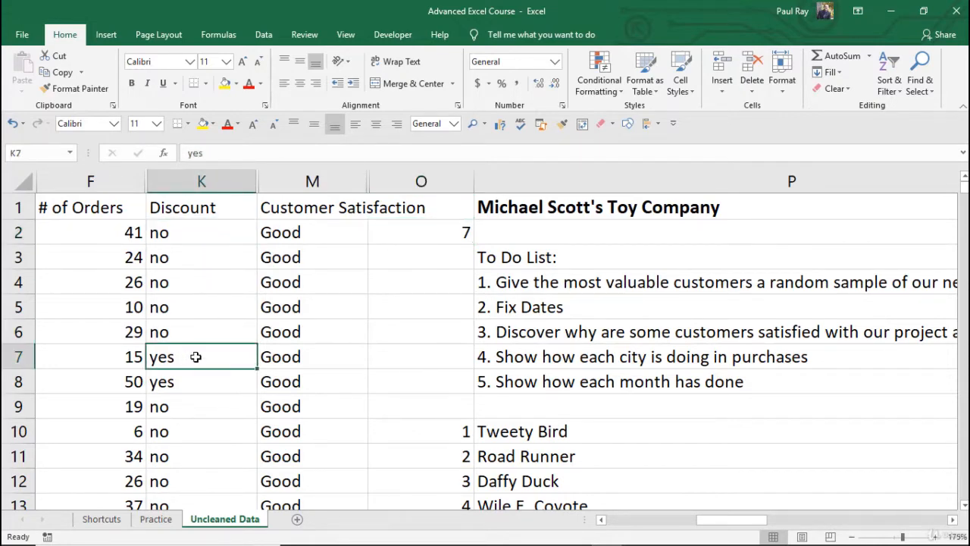
click(395, 358)
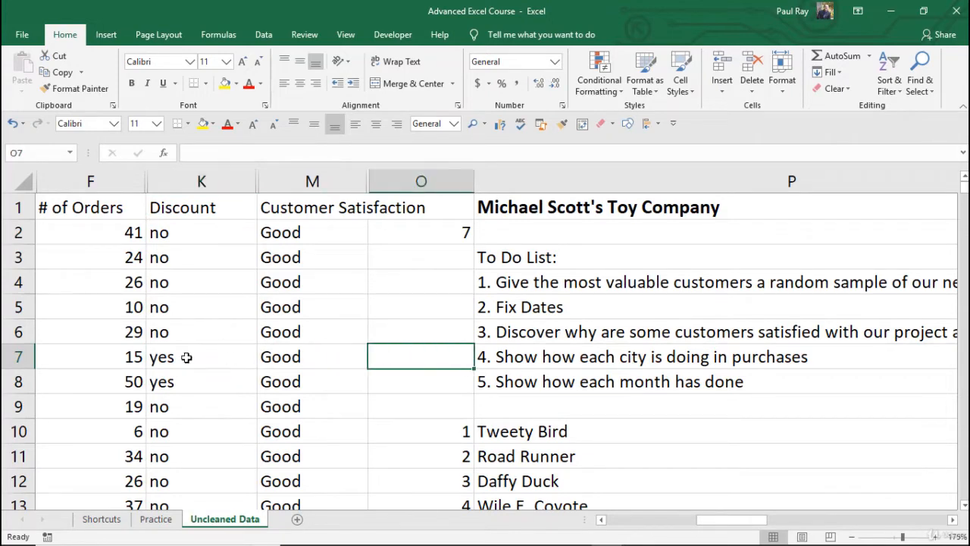
Inspect the Discount cells K7, K8 and K2 in the formula bar for trailing spaces
click(187, 357)
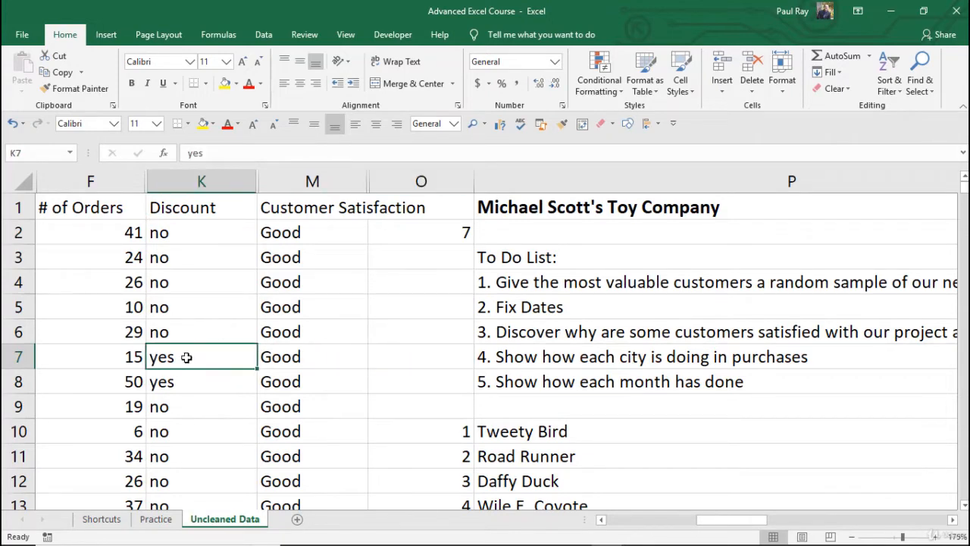
click(243, 150)
key(Return)
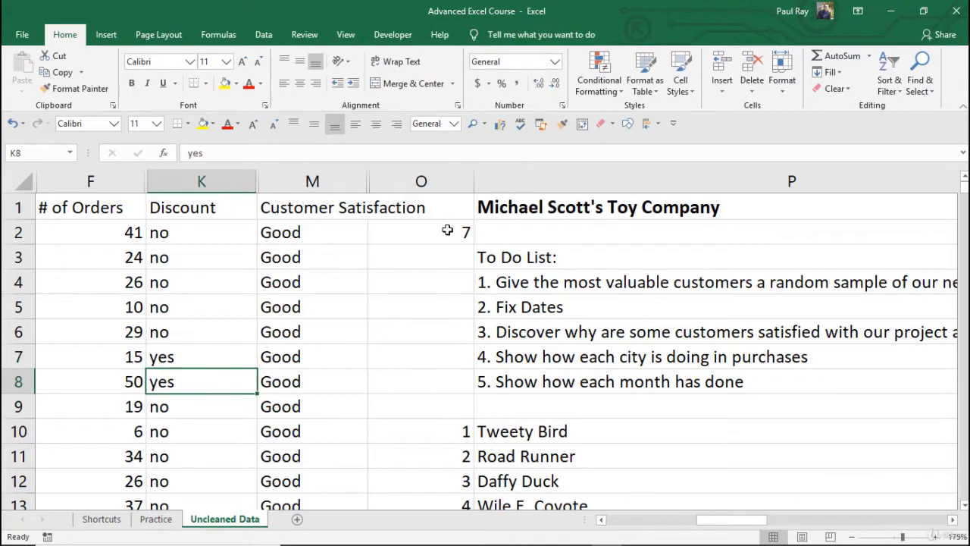
drag(444, 232, 435, 379)
click(429, 306)
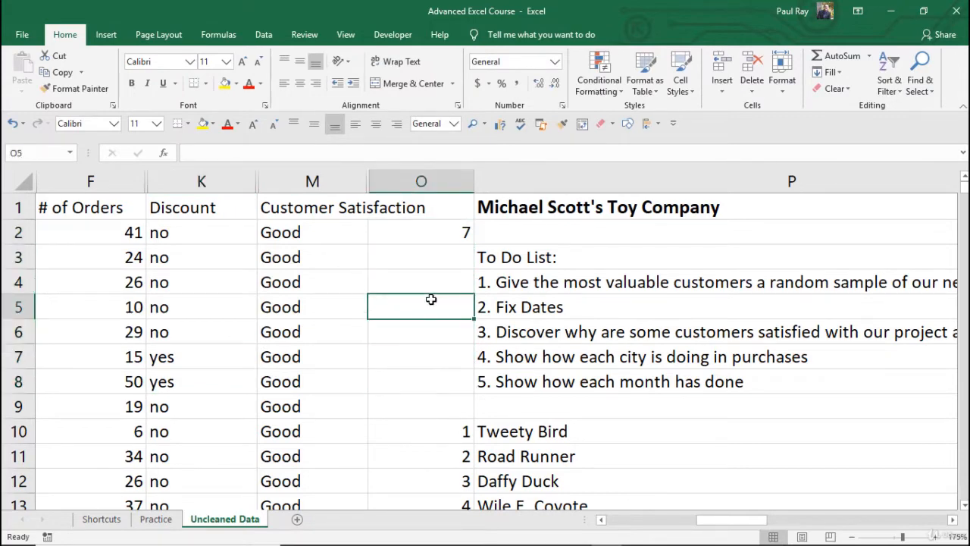
click(228, 363)
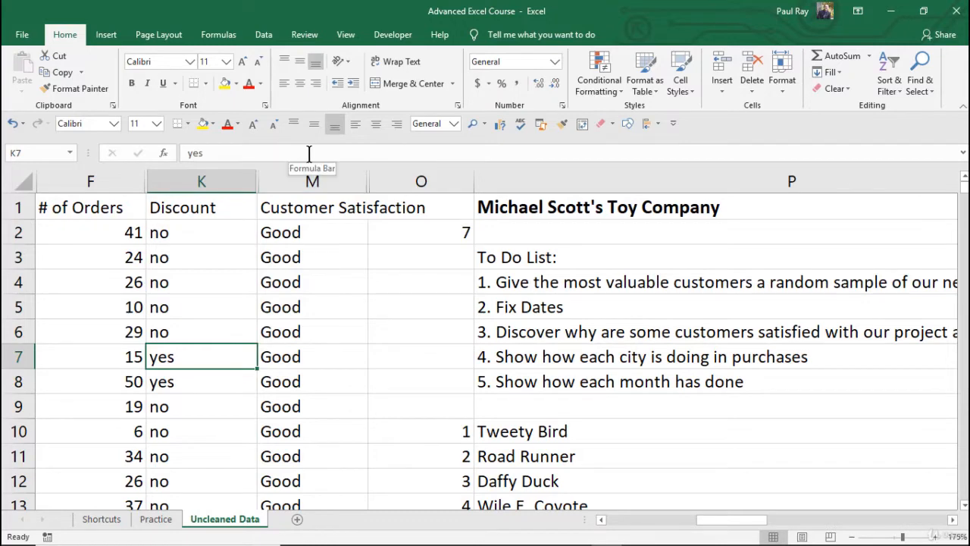
click(174, 230)
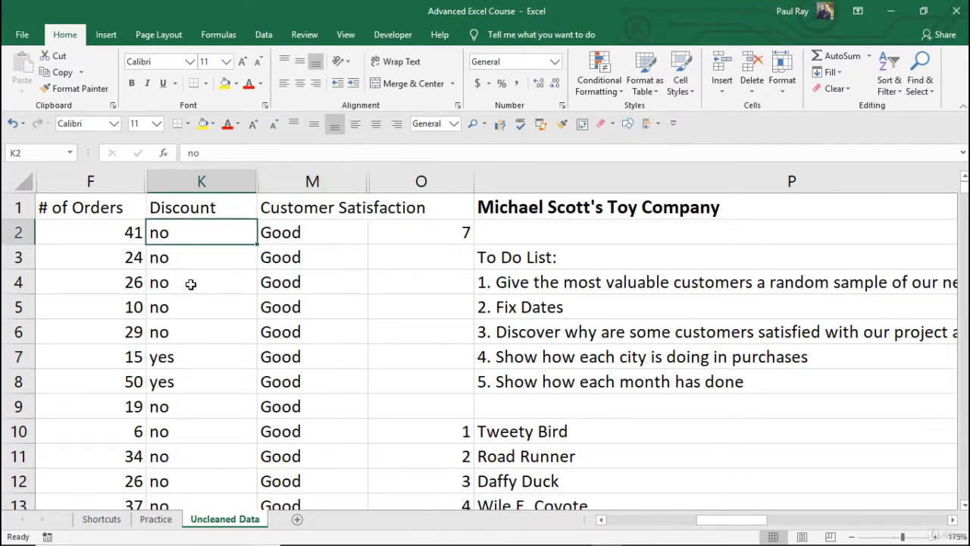
Replace the O2 formula with =TRIM(K2) to strip extra spaces from the Discount value
click(423, 234)
key(Delete)
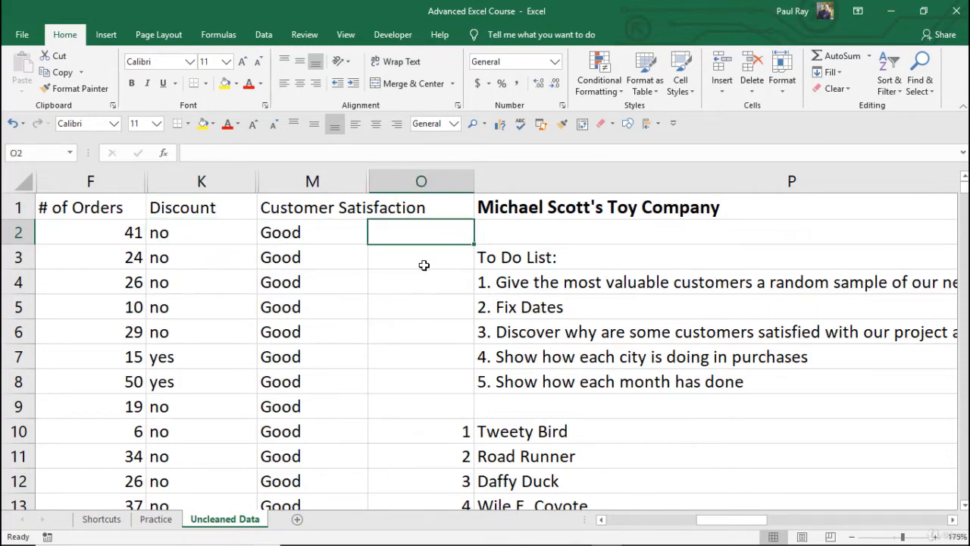
click(423, 263)
click(427, 233)
text(=trim)
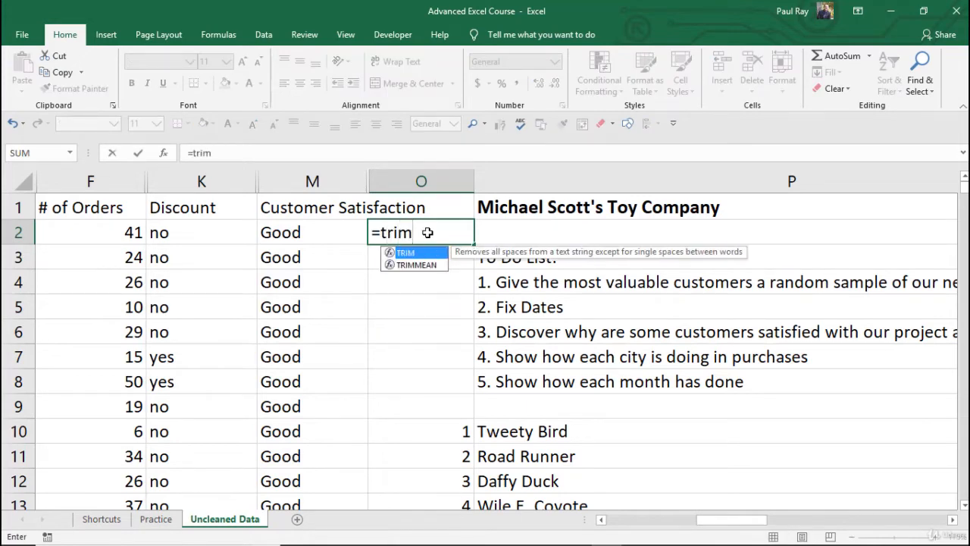
key(Tab)
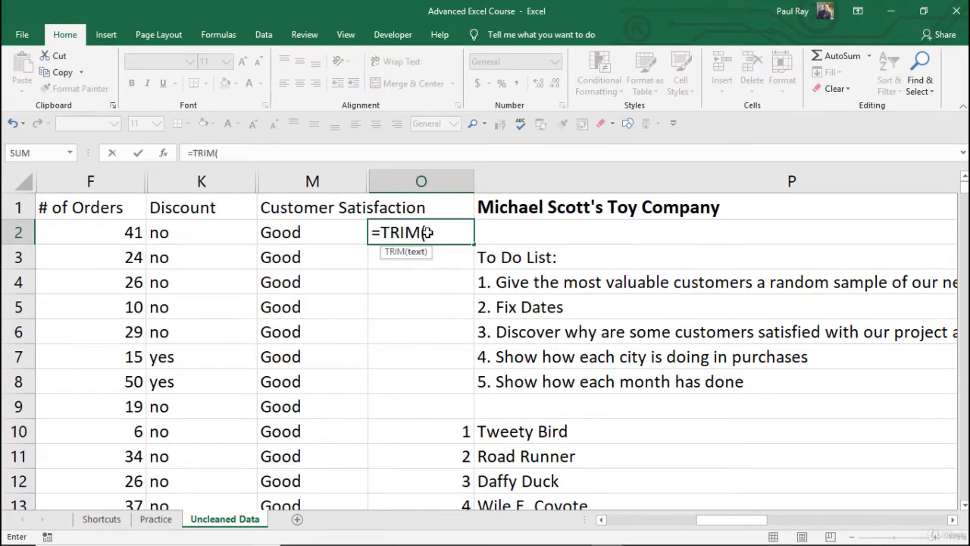
key(Left)
key(Left)
text())
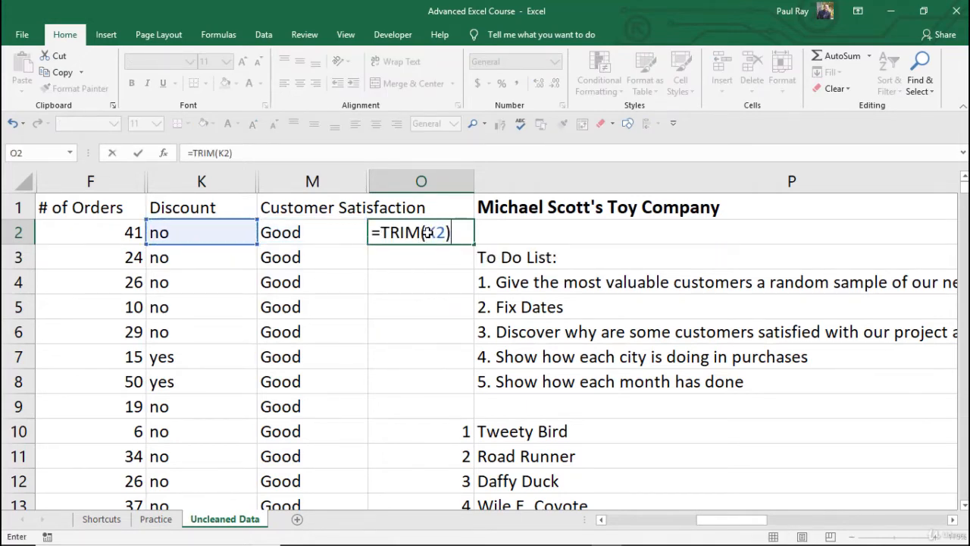
key(Return)
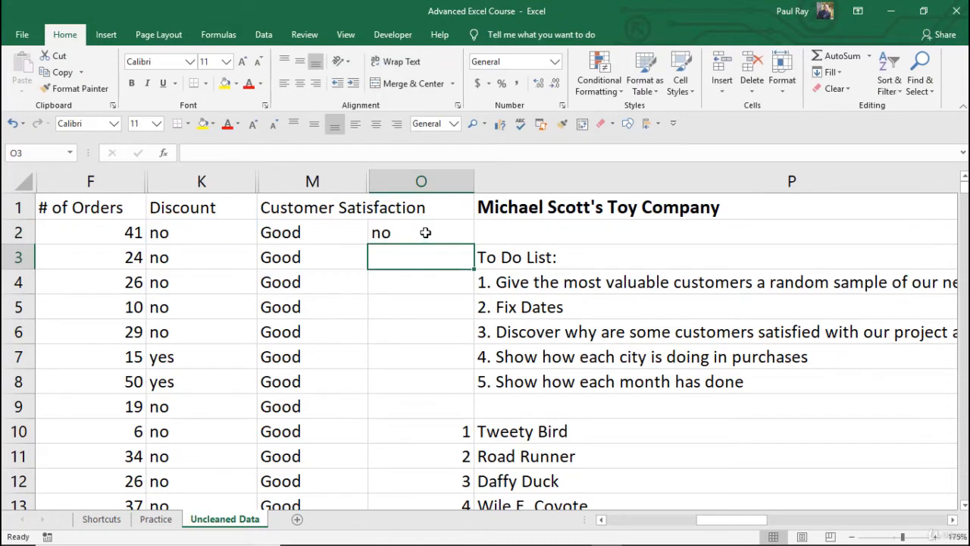
Enter =LEN(O2) in O4 to count the characters of the trimmed text
click(426, 232)
click(422, 288)
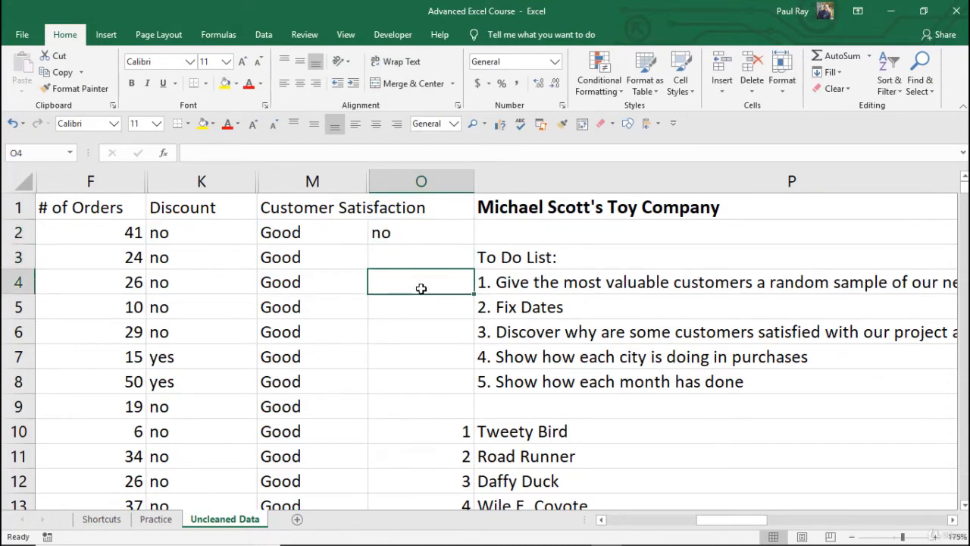
text(=len)
key(Tab)
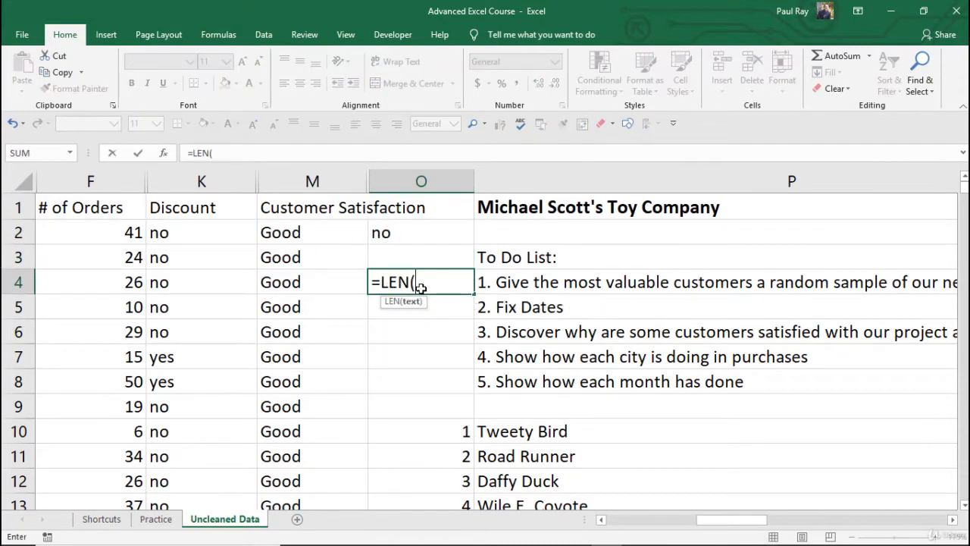
key(Up)
key(Up)
text())
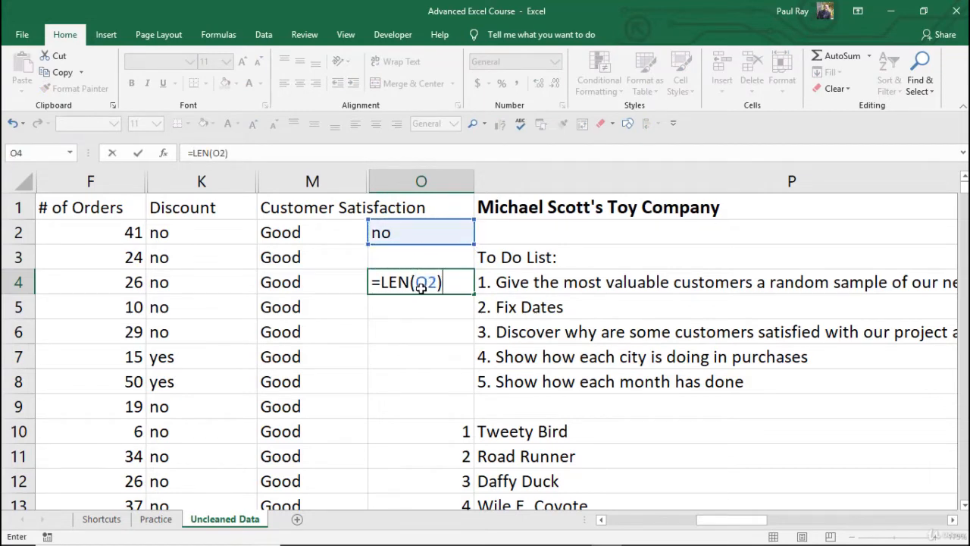
key(Return)
Clear O4 and the numbered character list in O10 through P25
click(421, 289)
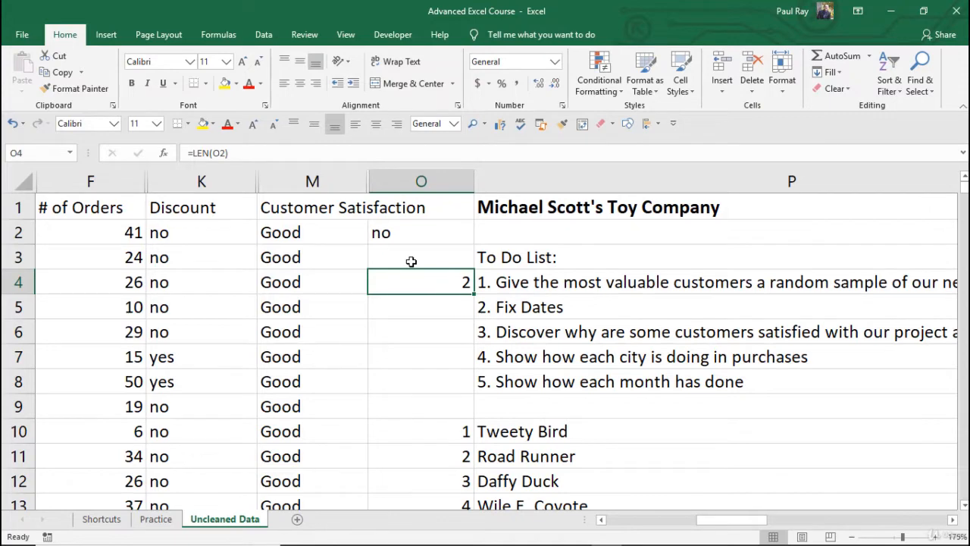
key(Delete)
scroll(411, 260, down, 2)
click(451, 273)
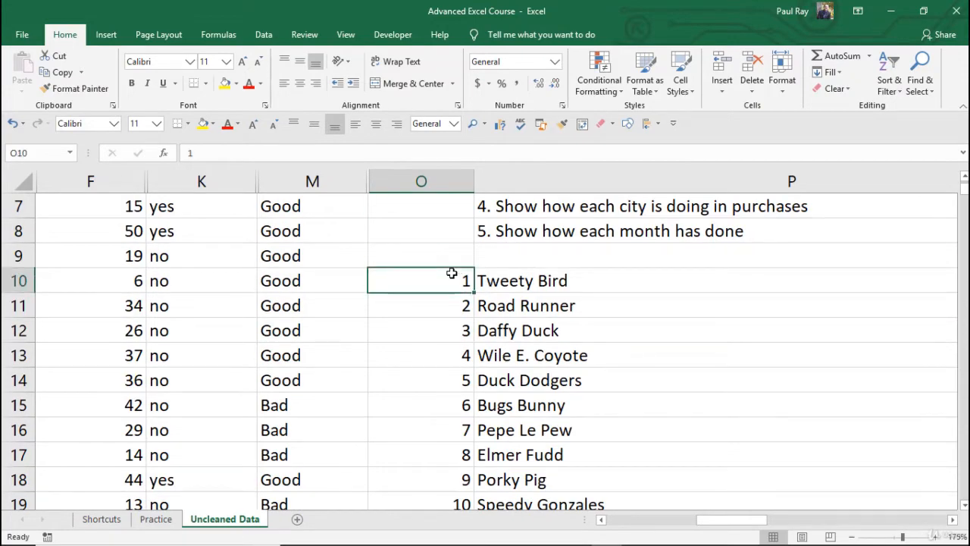
key(ctrl+shift+Down)
key(ctrl+shift+Right)
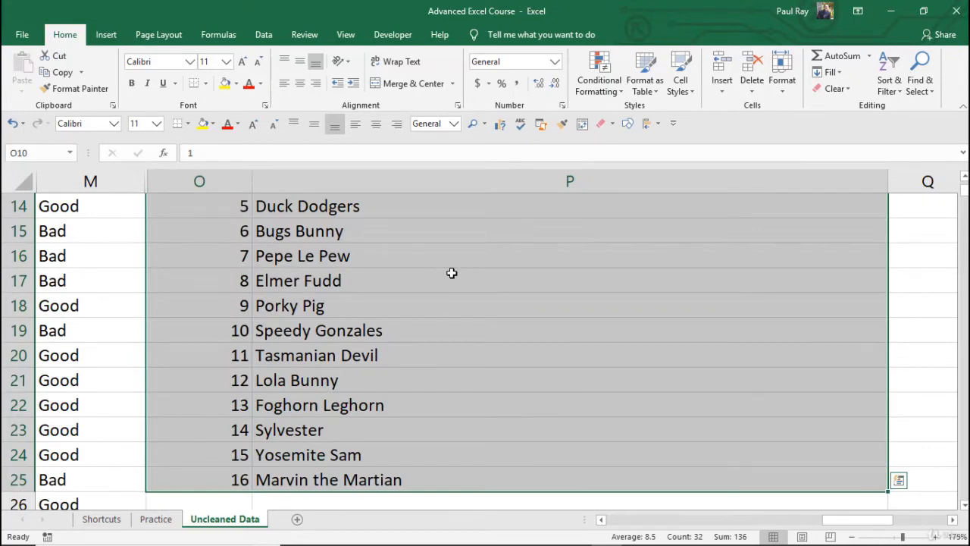
key(Delete)
scroll(452, 273, up, 3)
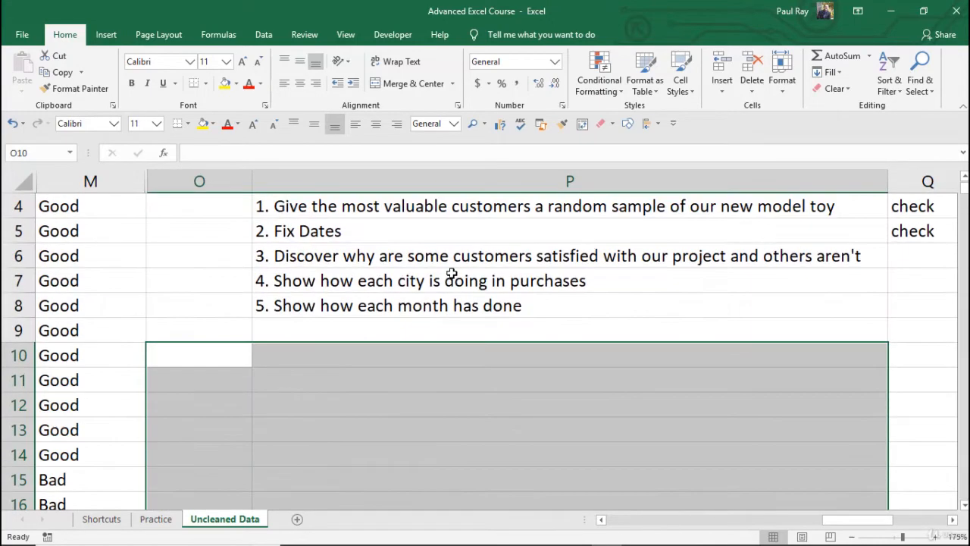
Clear the TRIM formula from O2
key(ctrl+Home)
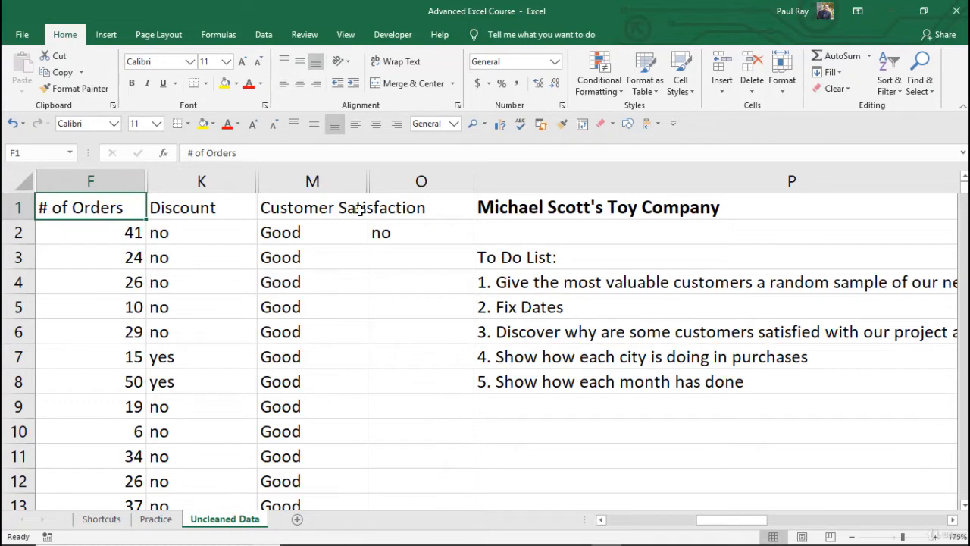
click(408, 235)
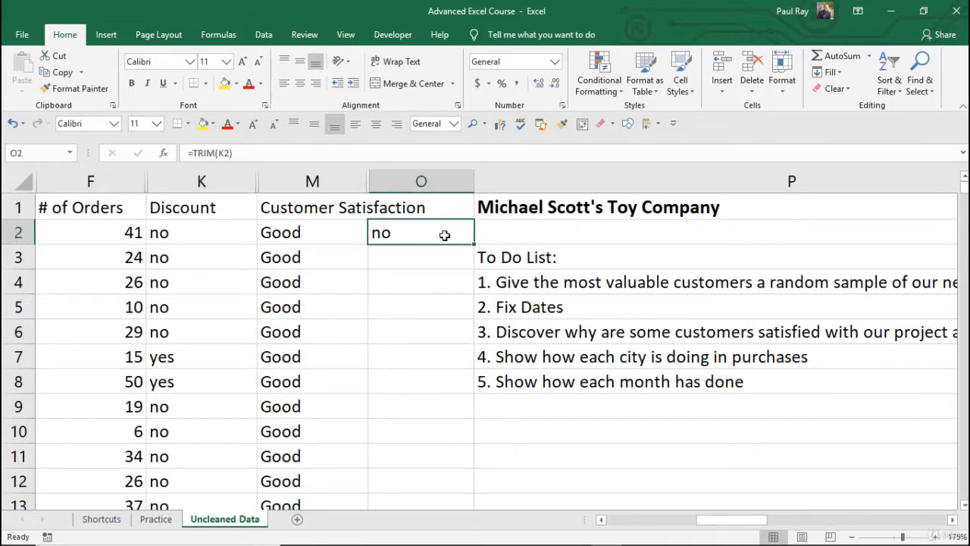
key(Delete)
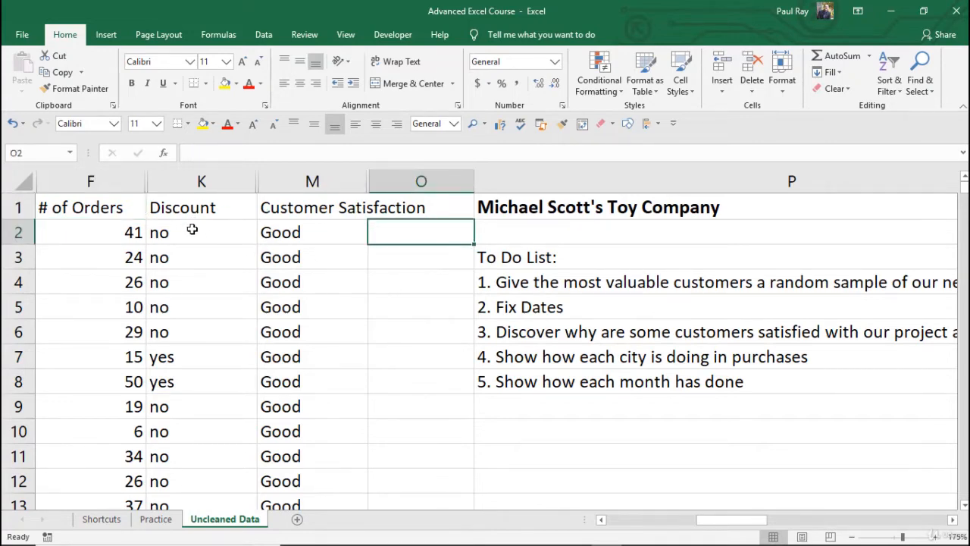
Select the Discount cells K2 to K8, then enter =TRIM(K2) again in O2
drag(192, 233, 170, 373)
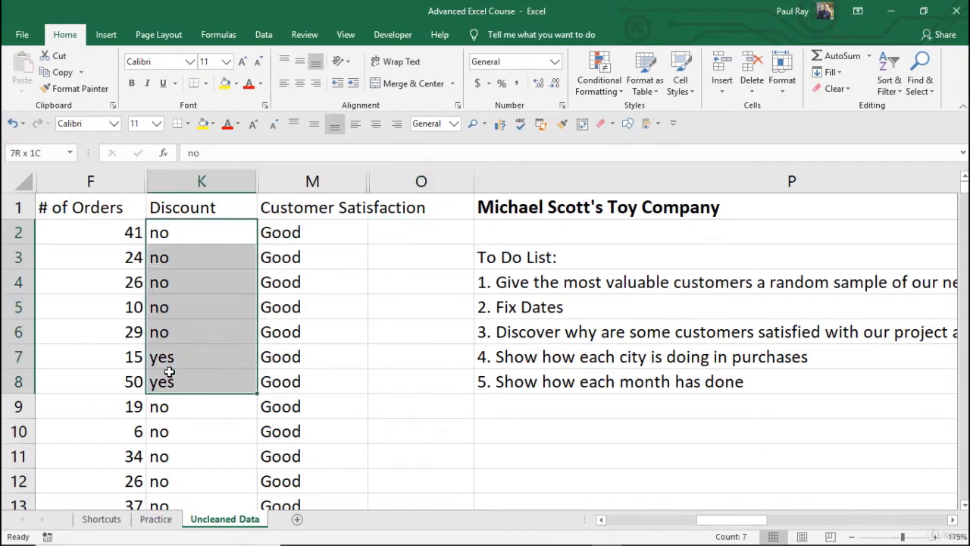
click(184, 307)
click(422, 233)
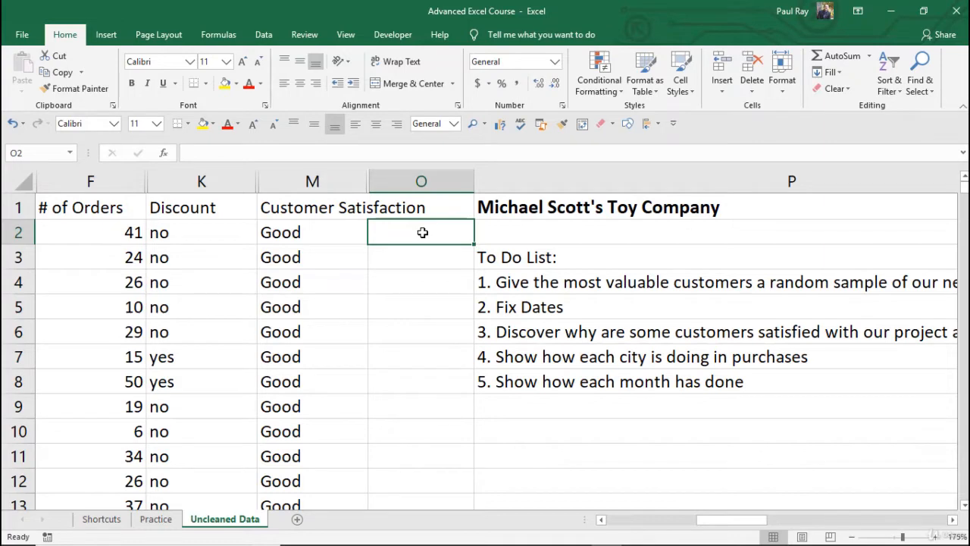
text(=trim)
key(Tab)
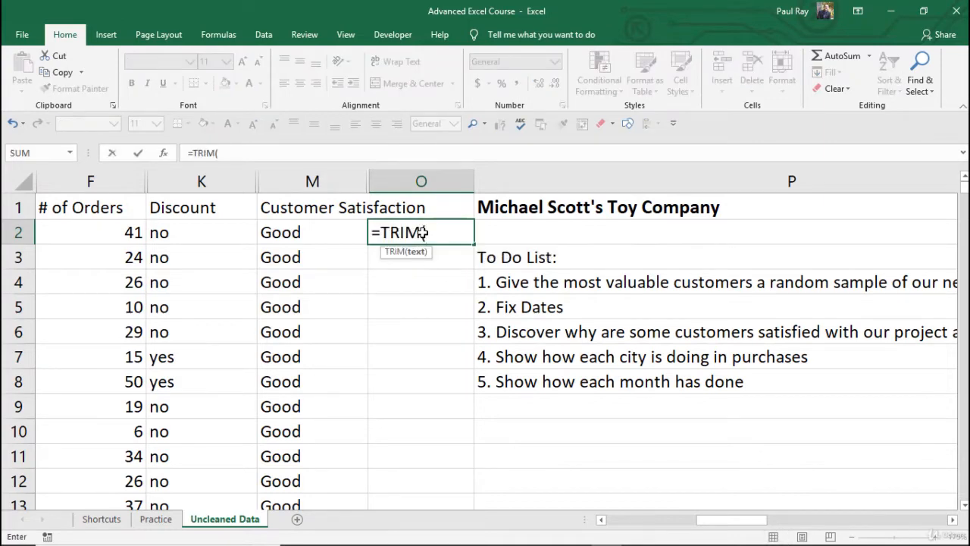
key(Left)
key(Left)
text())
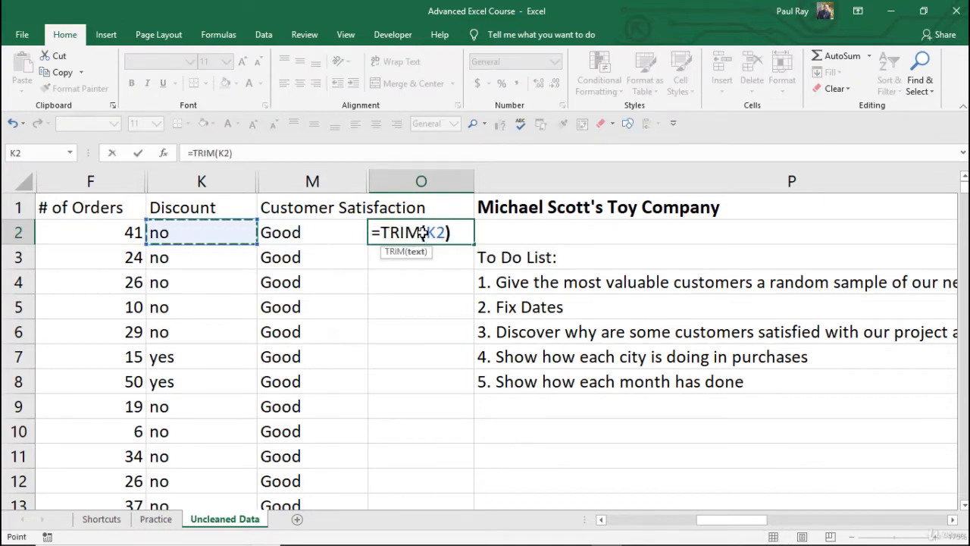
key(Return)
Fill the O2 TRIM formula down column O to the last data row, 1297
click(422, 232)
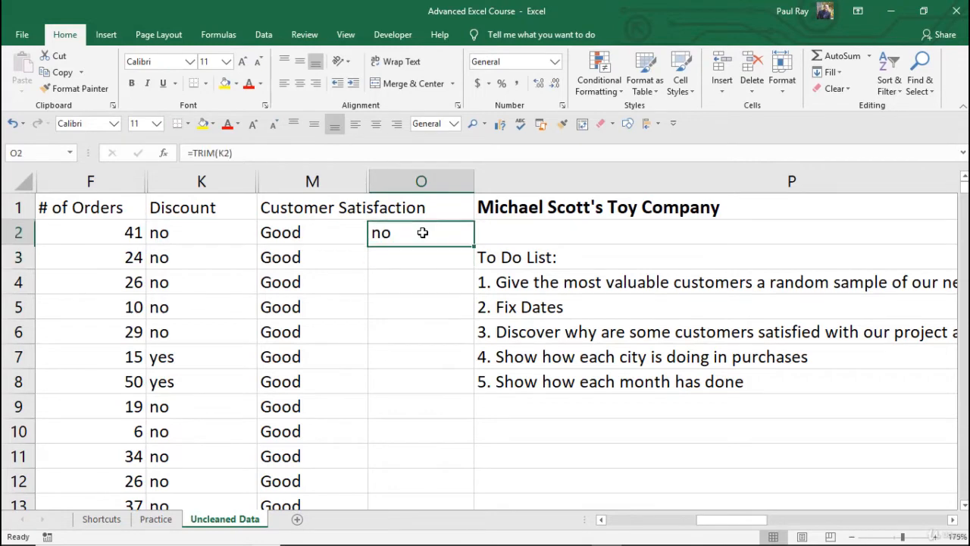
double_click(475, 243)
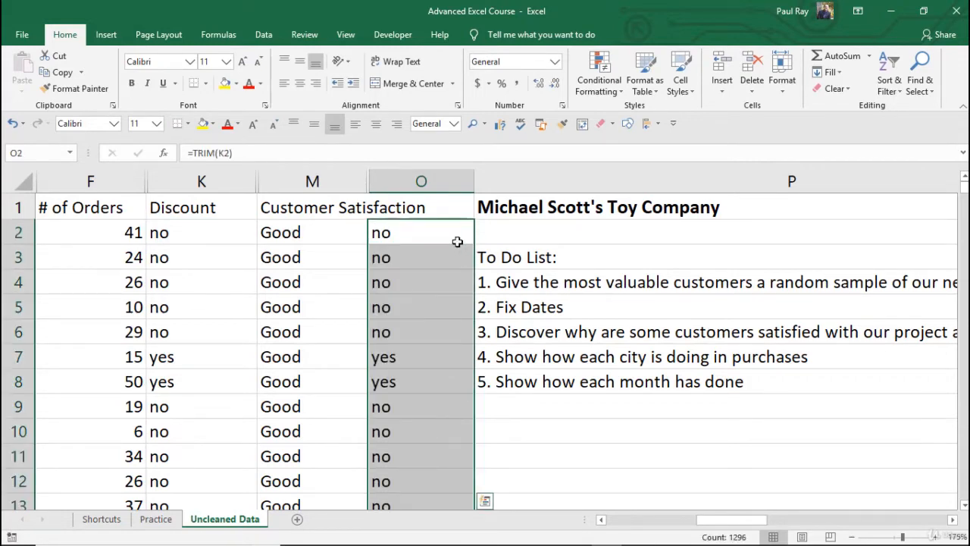
scroll(455, 247, down, 12)
click(441, 287)
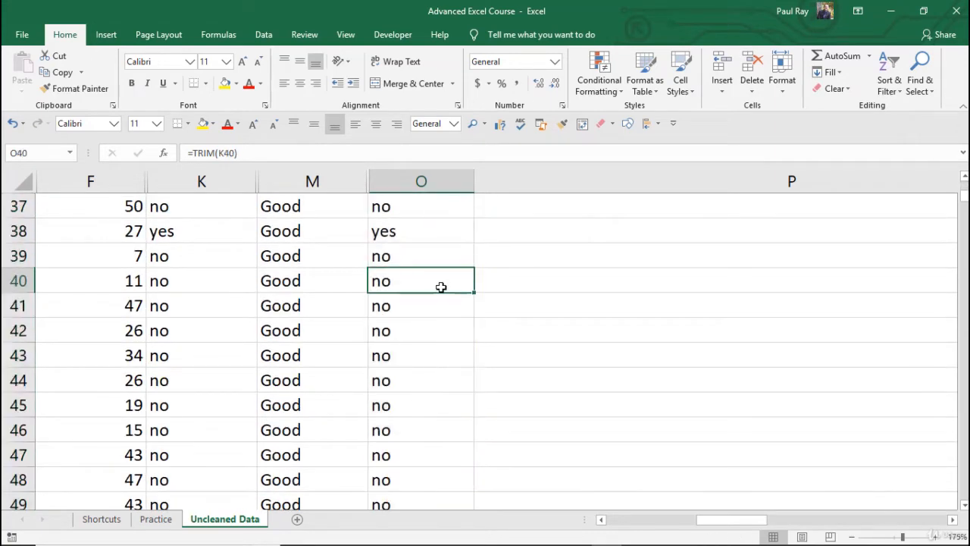
key(ctrl+Down)
scroll(441, 286, down, 3)
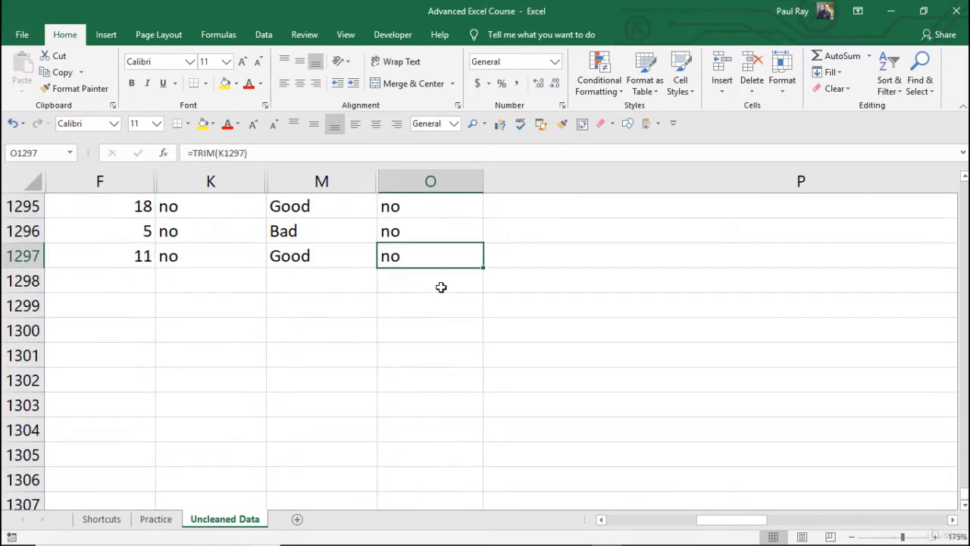
key(ctrl+Up)
key(Up)
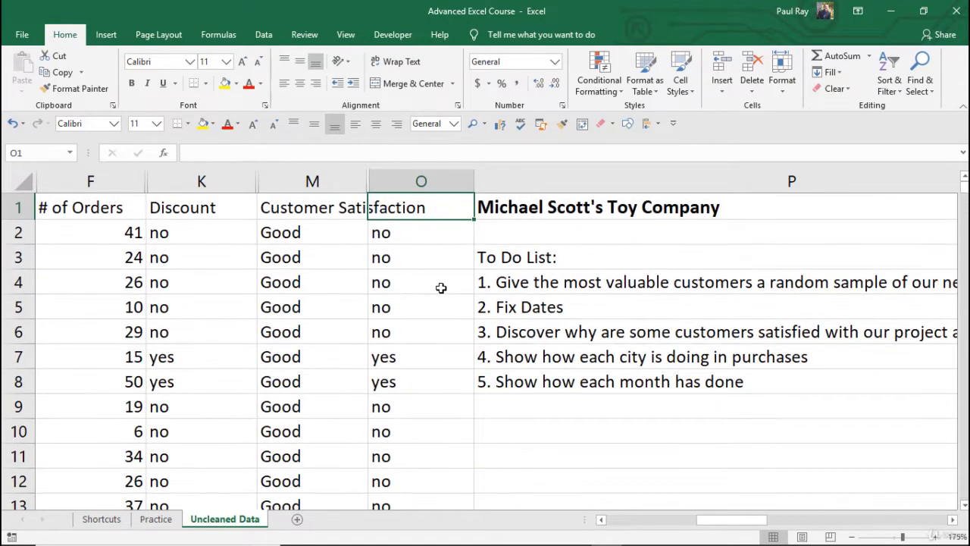
Copy O2:O1297 and paste it as values over the Discount column starting at K2
click(406, 229)
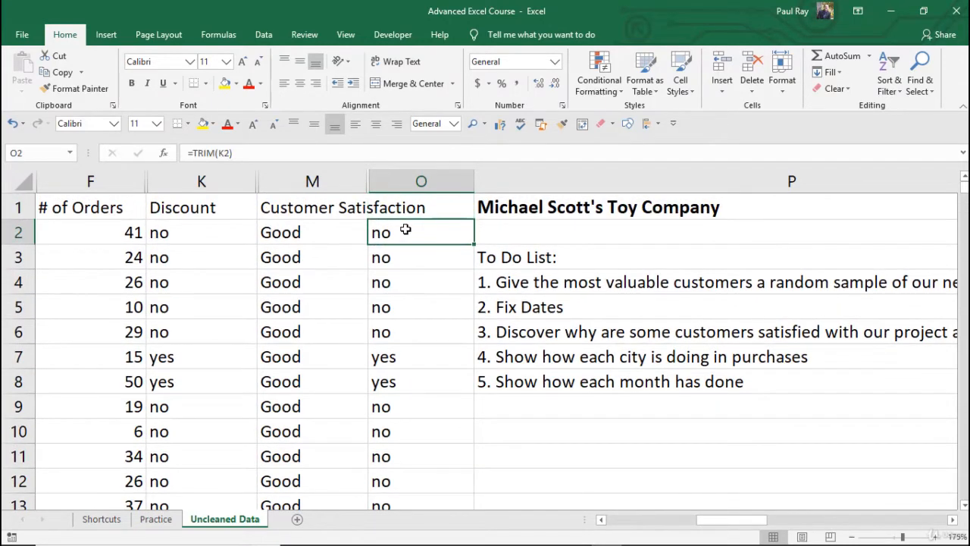
key(ctrl+shift+Down)
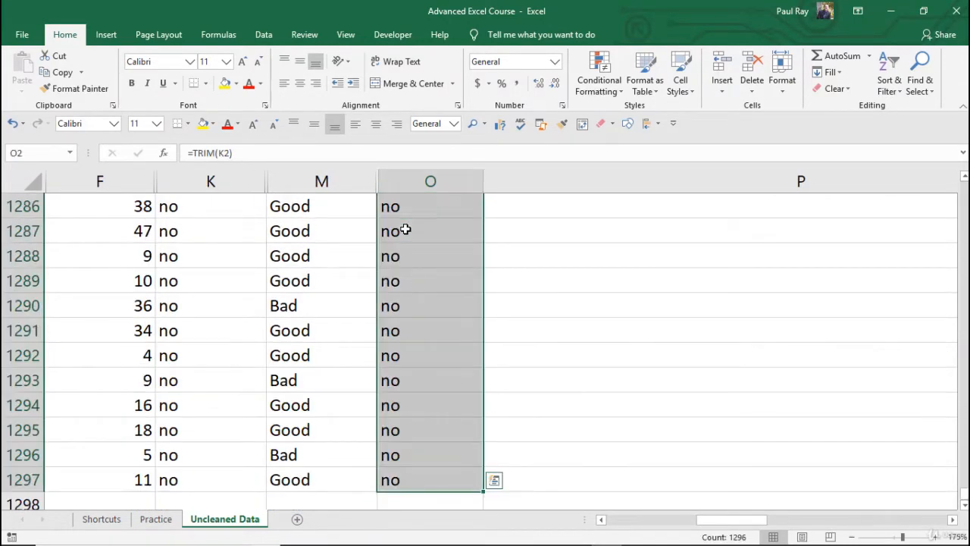
key(ctrl+c)
key(ctrl+Home)
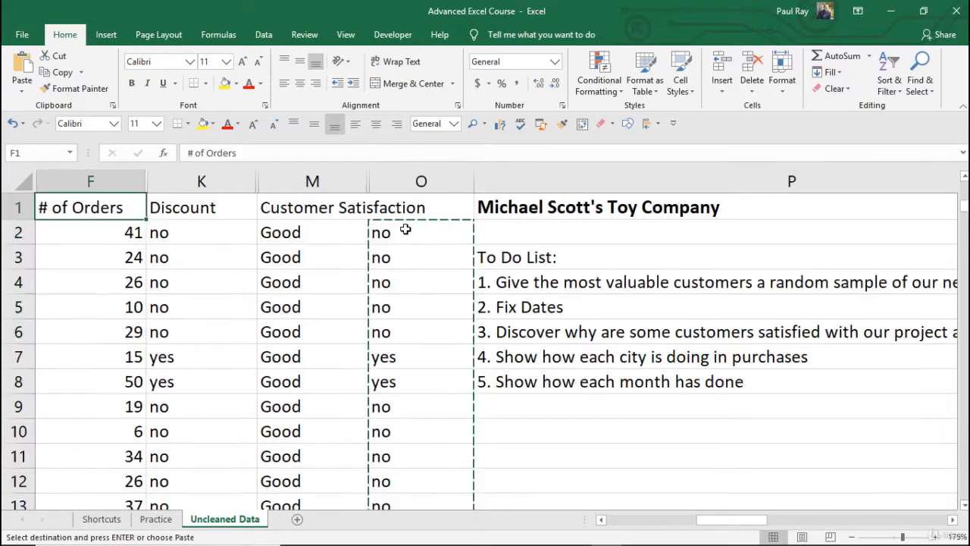
click(163, 233)
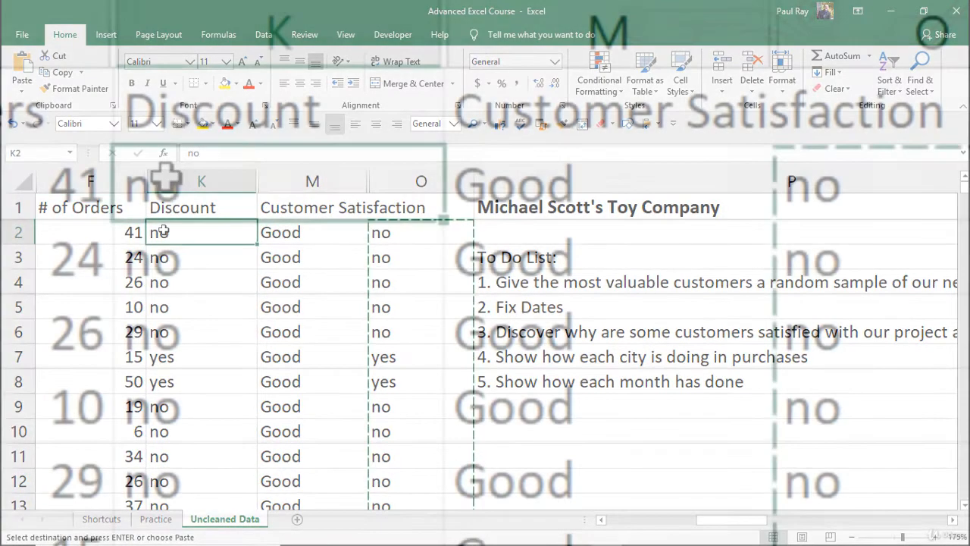
right_click(185, 233)
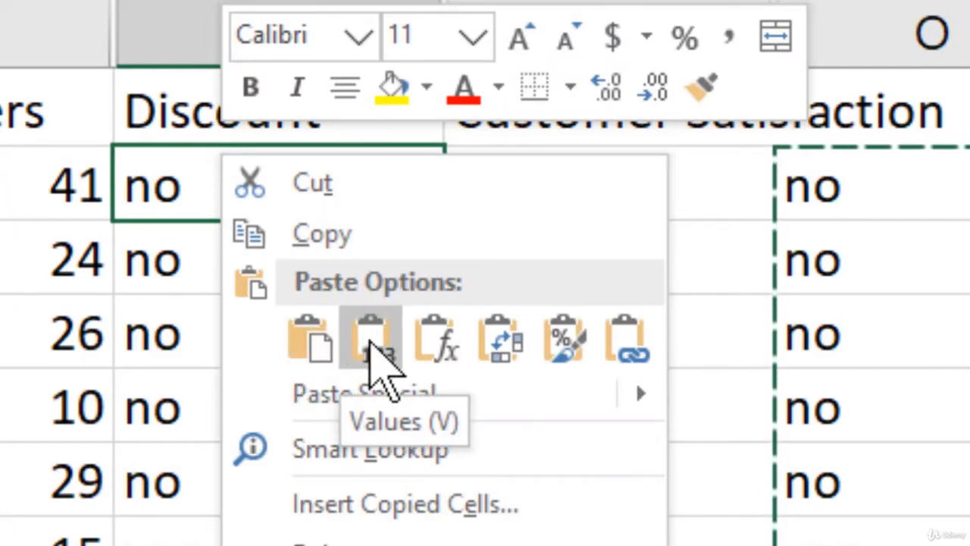
click(372, 345)
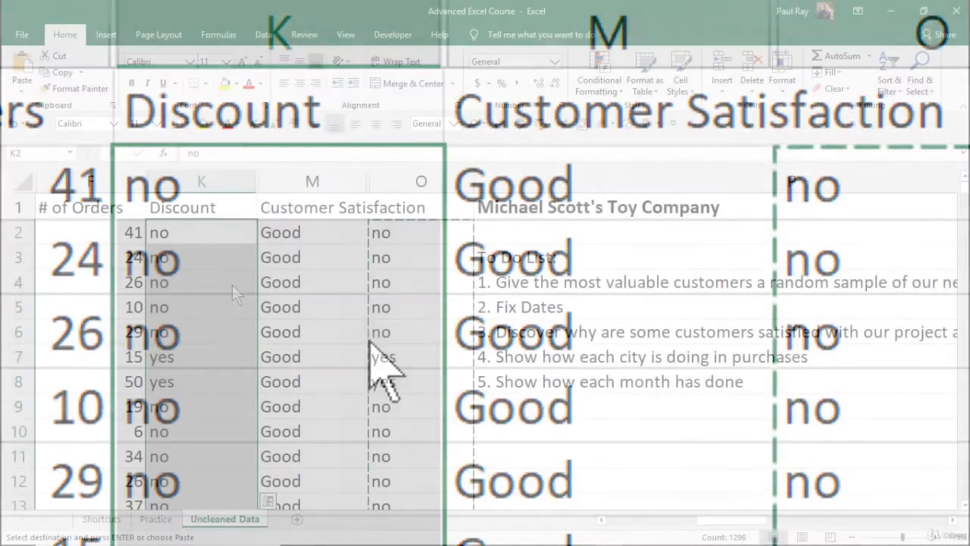
Clear the TRIM helper formulas from O2 down to O1297
key(Escape)
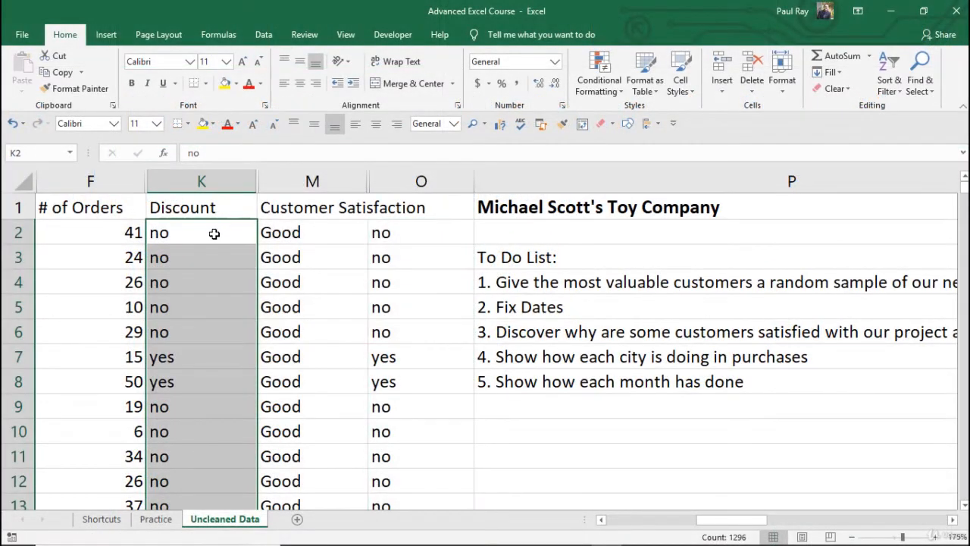
click(214, 234)
click(257, 151)
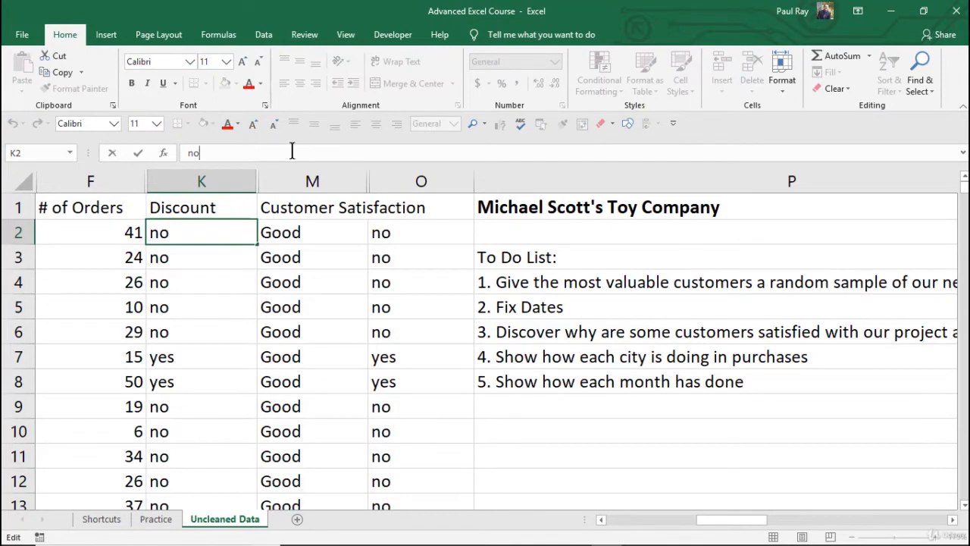
key(Return)
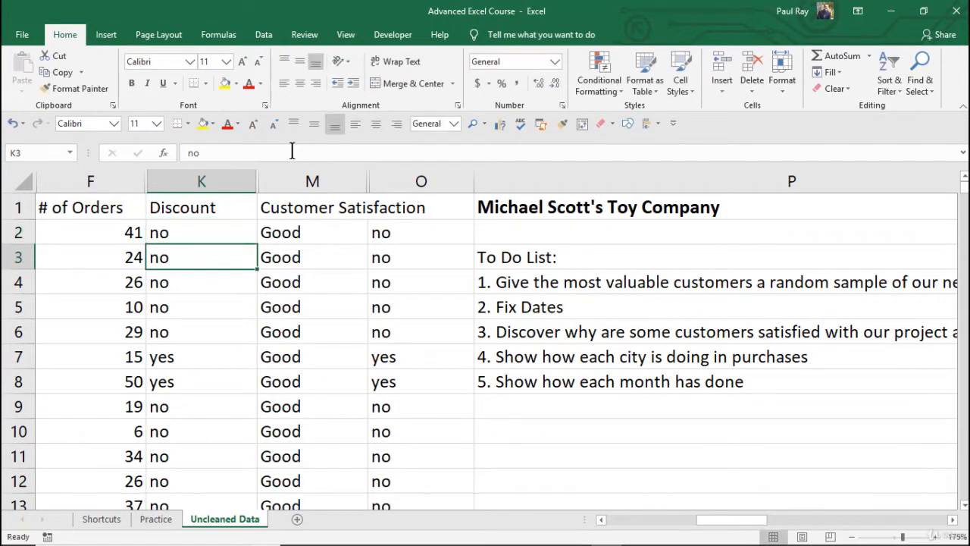
click(397, 231)
key(ctrl+shift+Down)
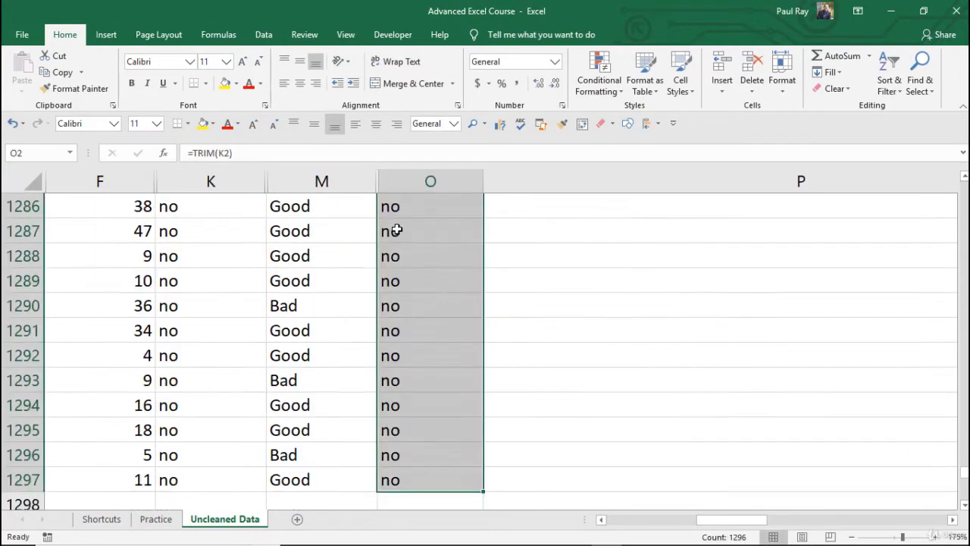
key(Delete)
key(ctrl+BackSpace)
click(397, 229)
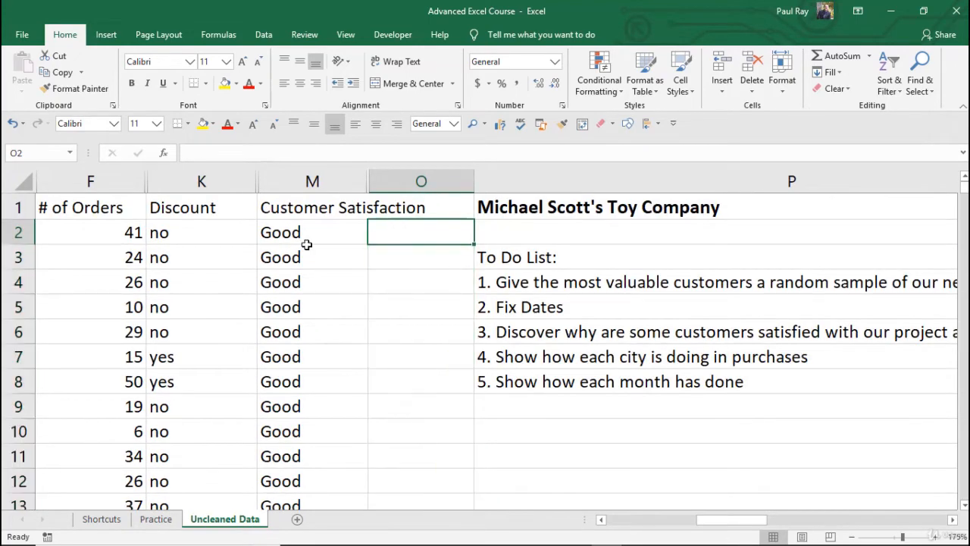
Enter =IF(K2="yes",.1,"") in O2 to return a 0.1 discount for yes rows
click(183, 235)
click(396, 229)
text(=if)
key(Tab)
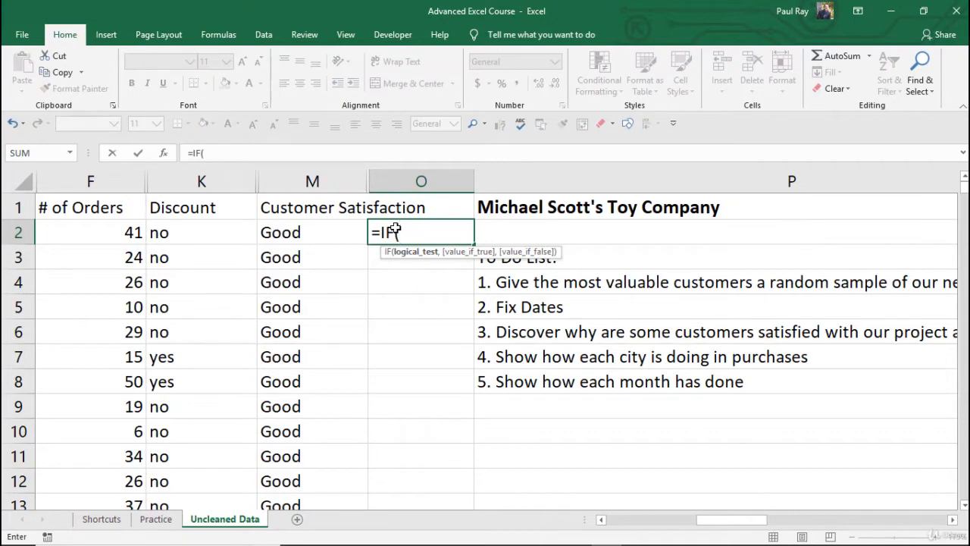
key(Left)
key(Left)
text(="y)
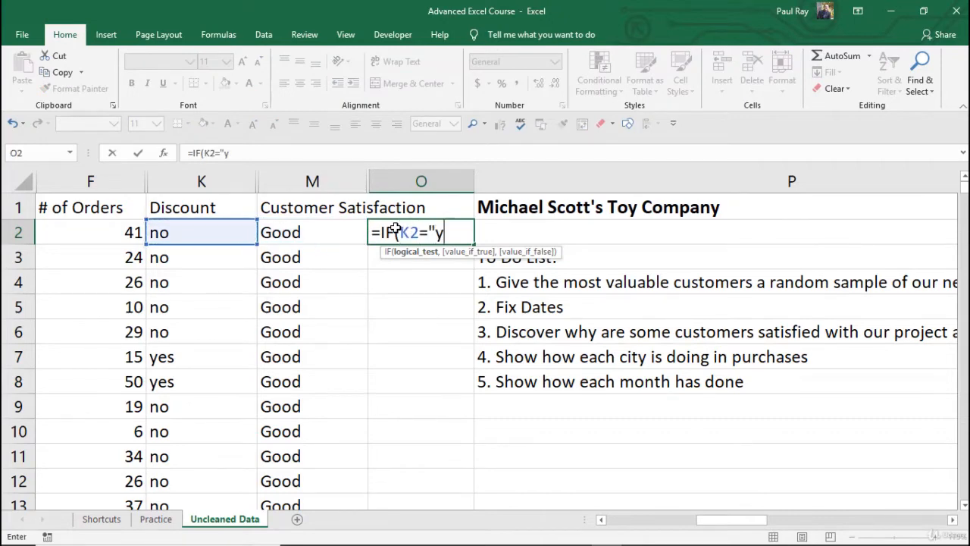
text(es",.)
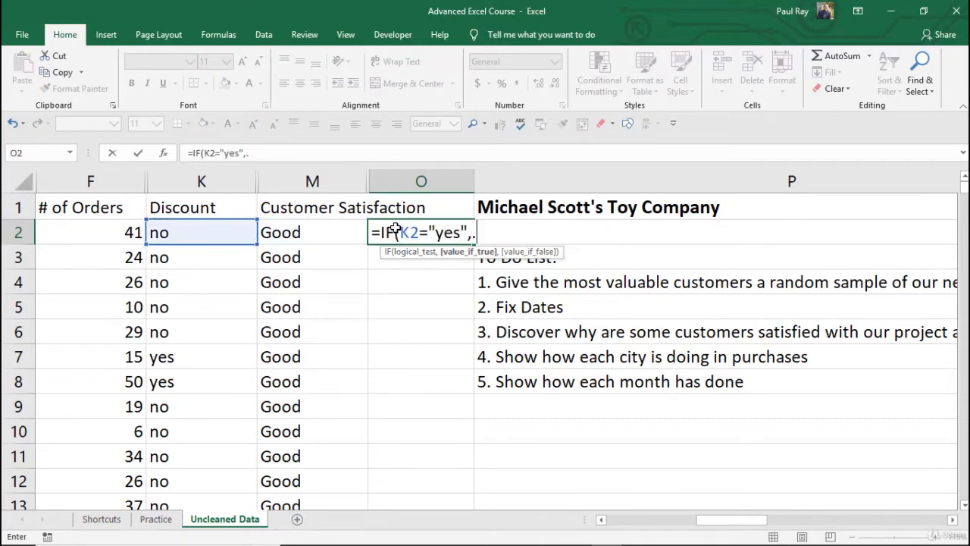
text(1,""))
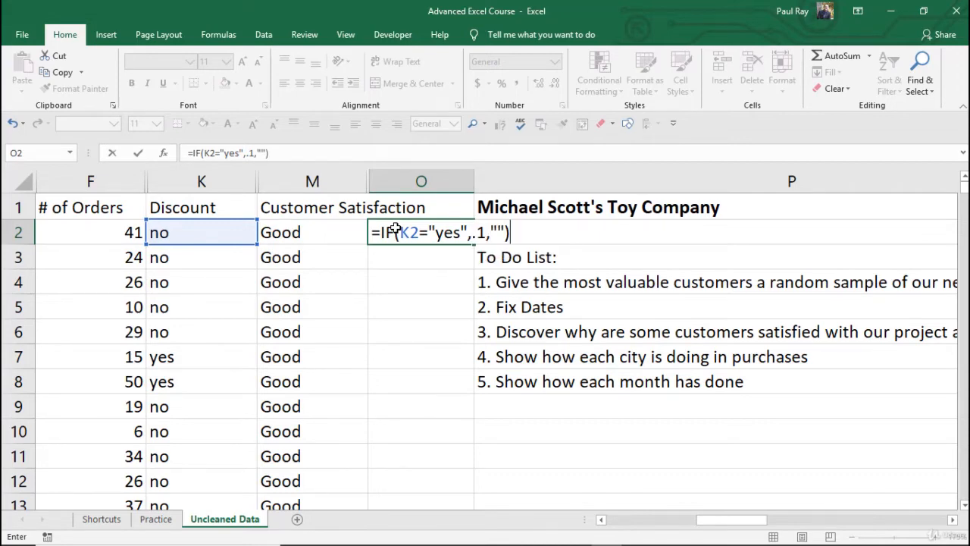
key(Return)
Fill the IF formula from O2 down to O9, check row 7, then clear O2:O12
click(396, 227)
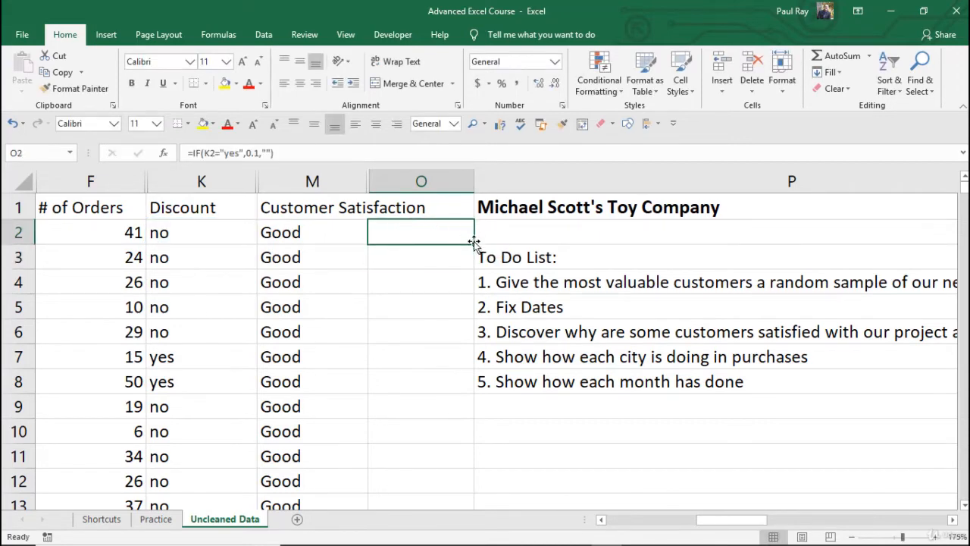
drag(472, 243, 457, 418)
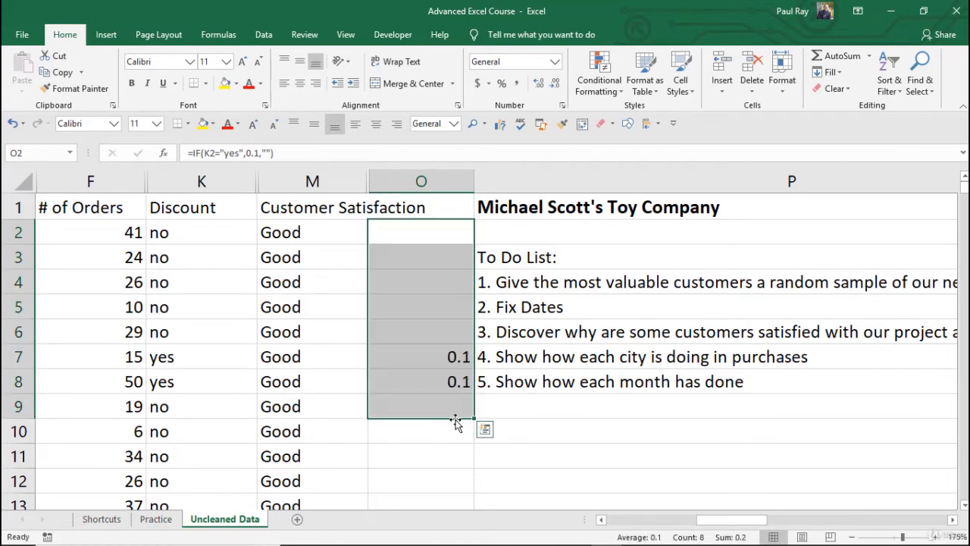
click(437, 441)
click(434, 363)
click(234, 357)
click(390, 364)
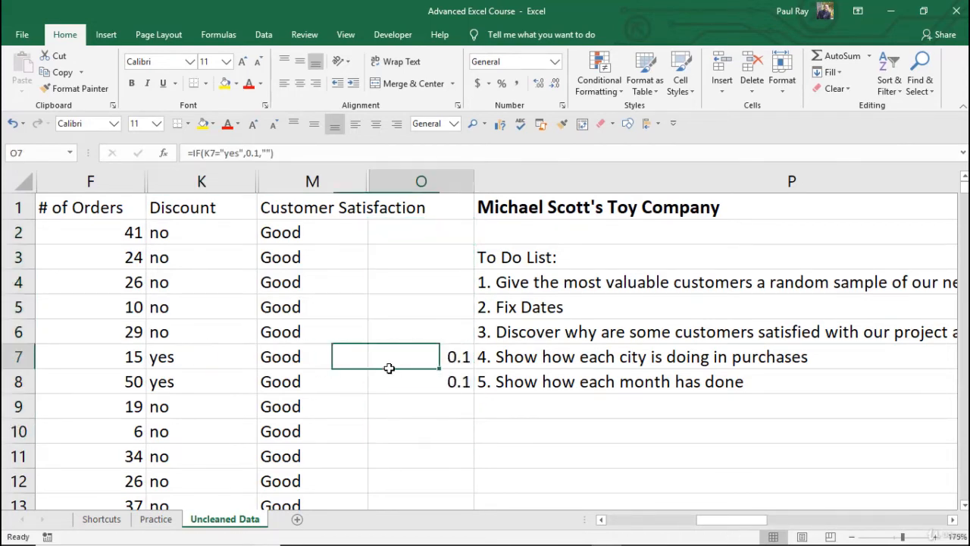
drag(425, 232, 440, 480)
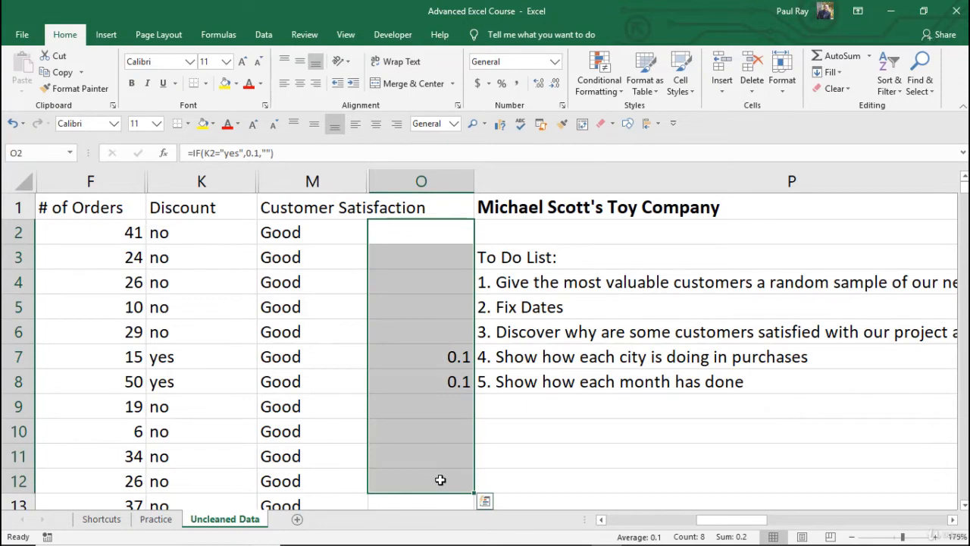
key(Delete)
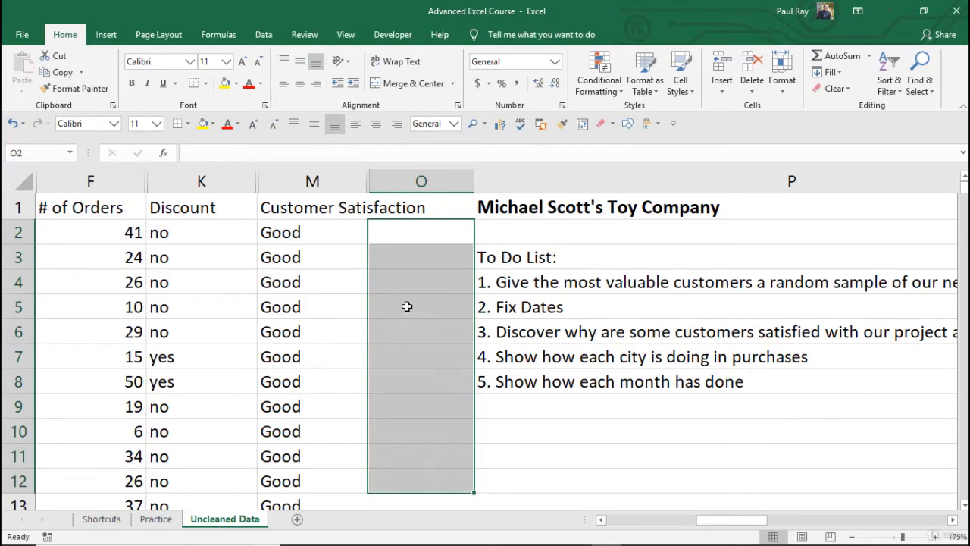
Enter sample divisor values 3, 4, 6, 0 and 1 in O2 through O6
click(411, 234)
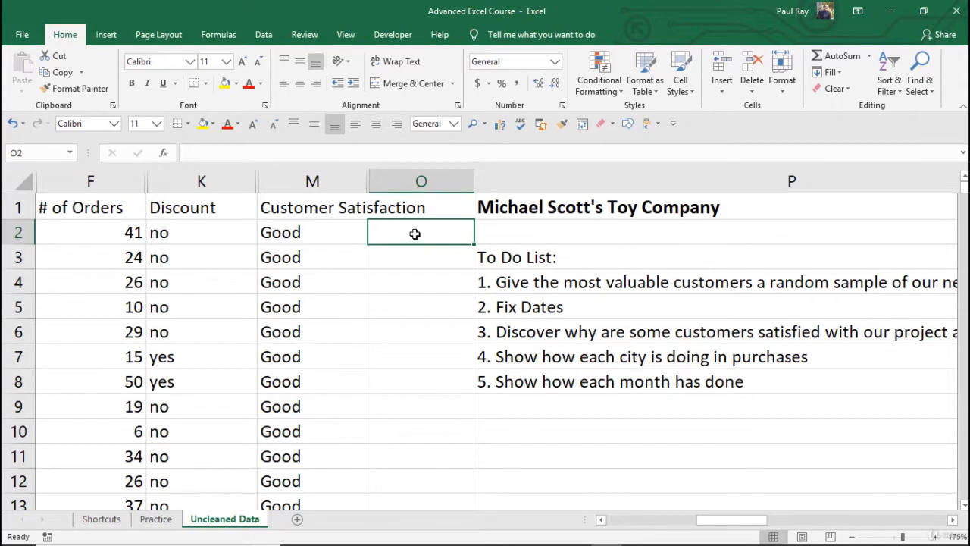
click(92, 231)
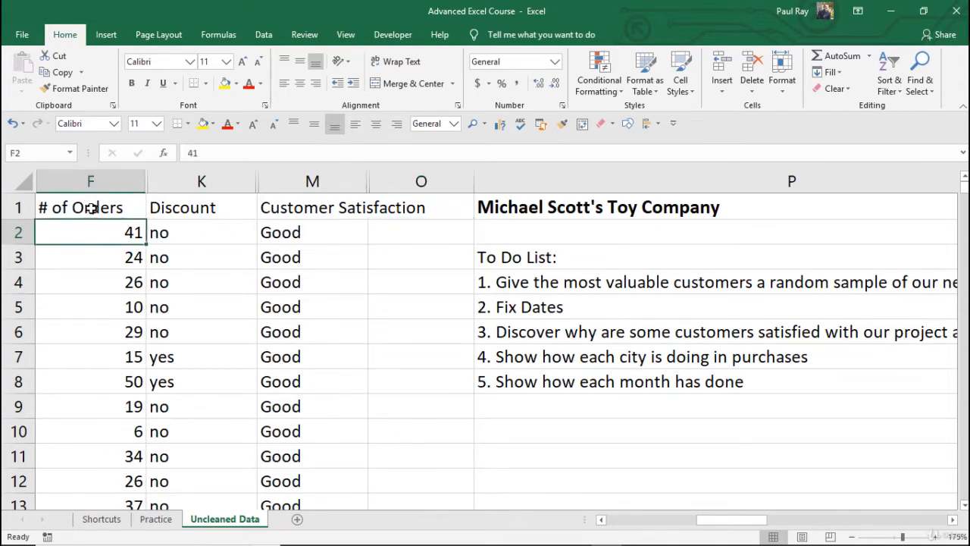
drag(88, 209, 94, 317)
click(334, 229)
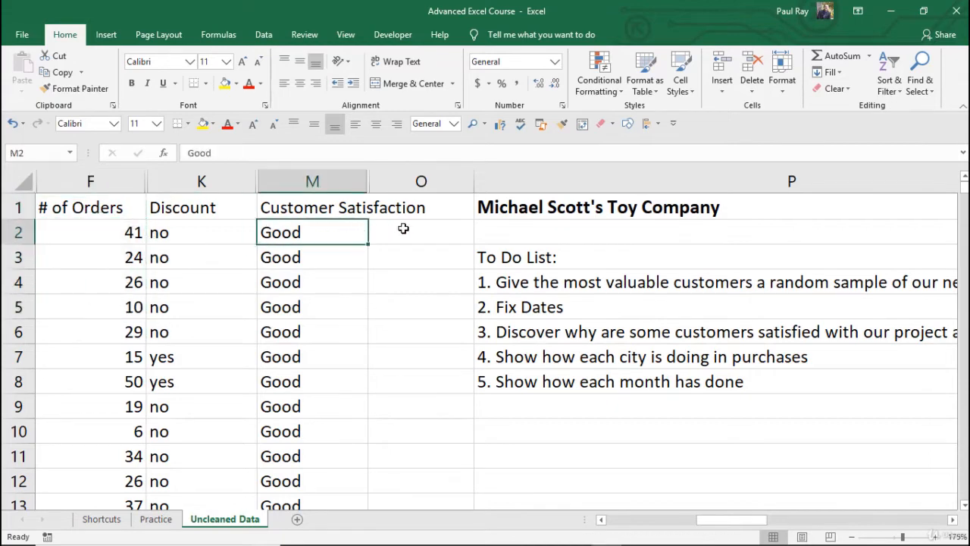
click(400, 231)
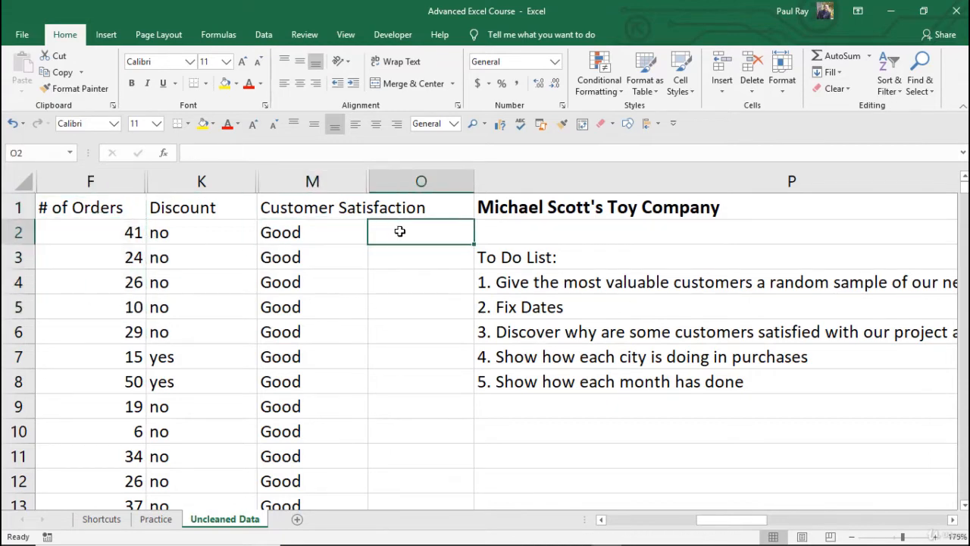
text(3)
key(Return)
text(4)
key(Return)
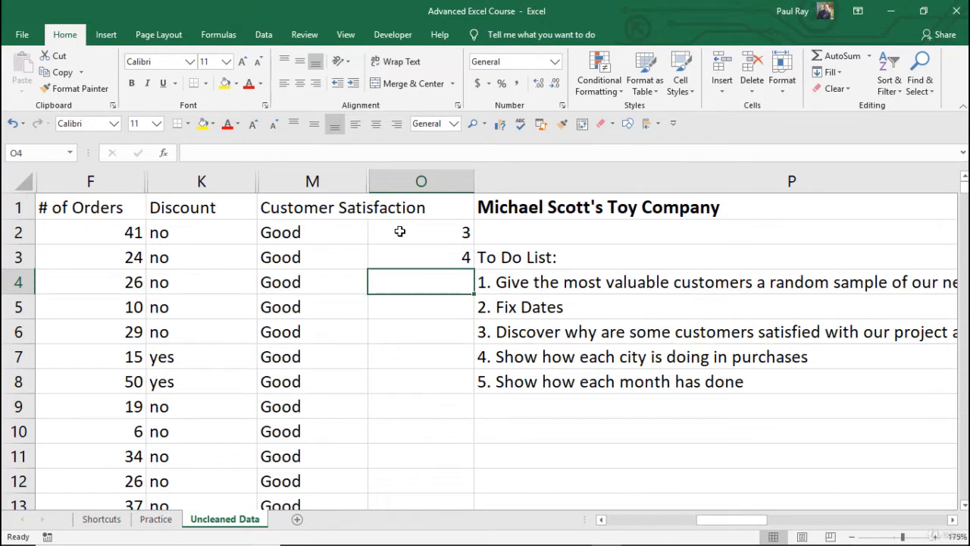
text(6)
key(Return)
text(0)
key(Return)
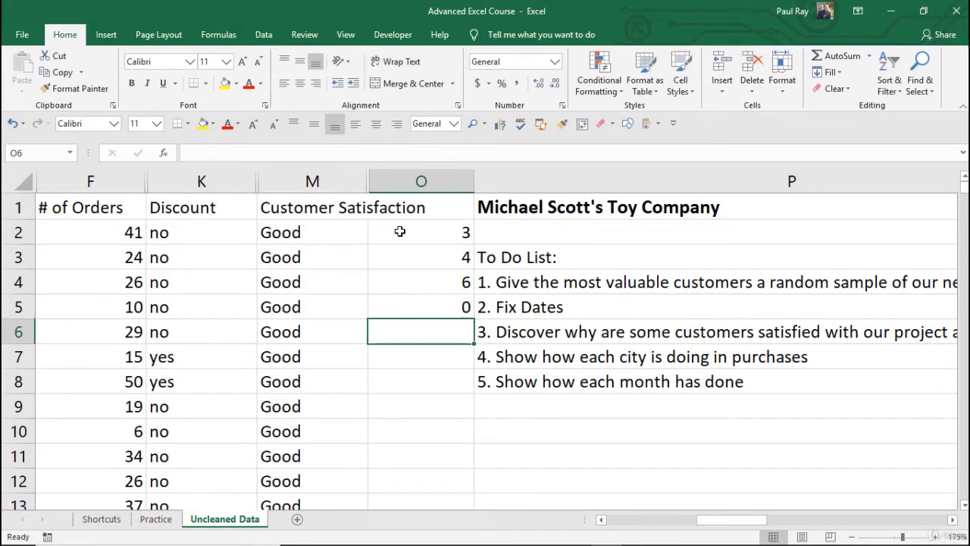
text(1)
key(Return)
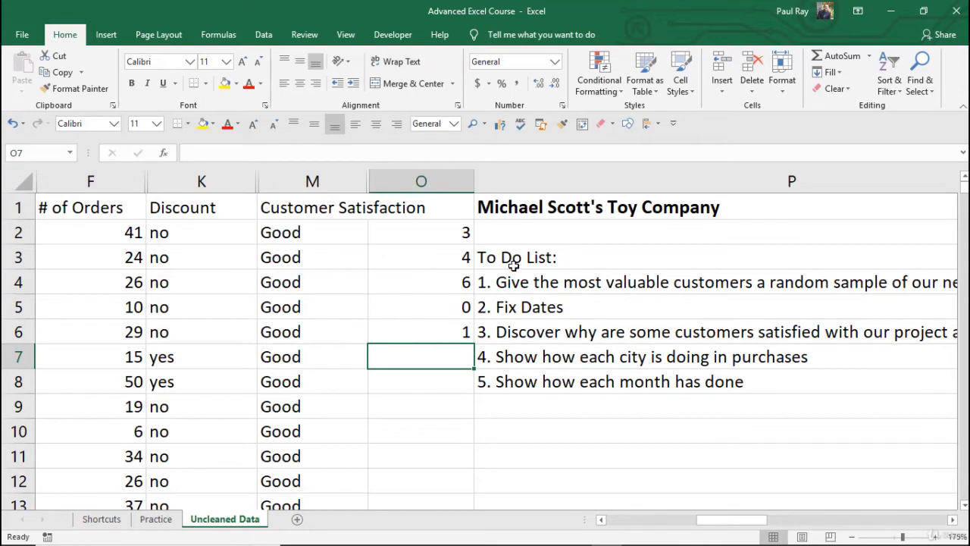
Insert a new blank column P before the to-do list column
click(496, 180)
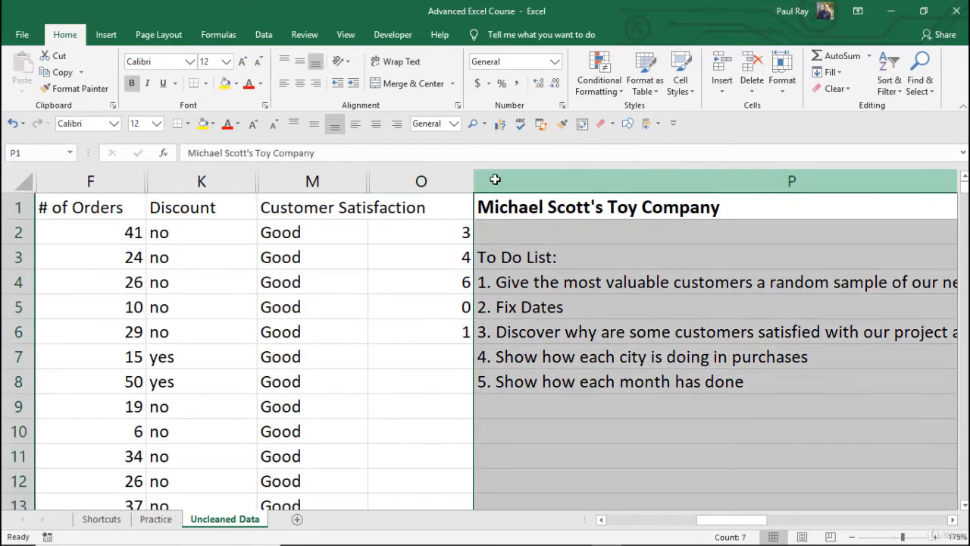
key(ctrl+shift+plus)
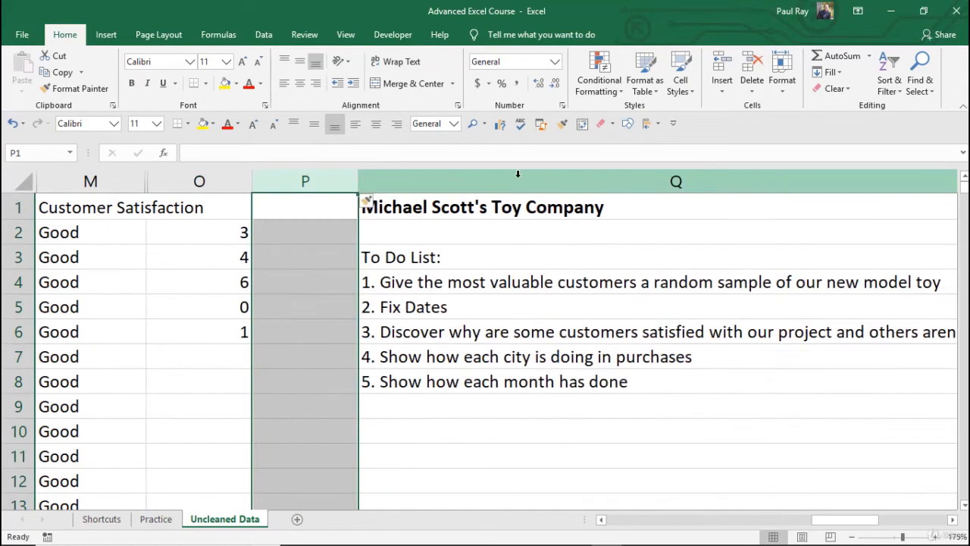
key(ctrl+Home)
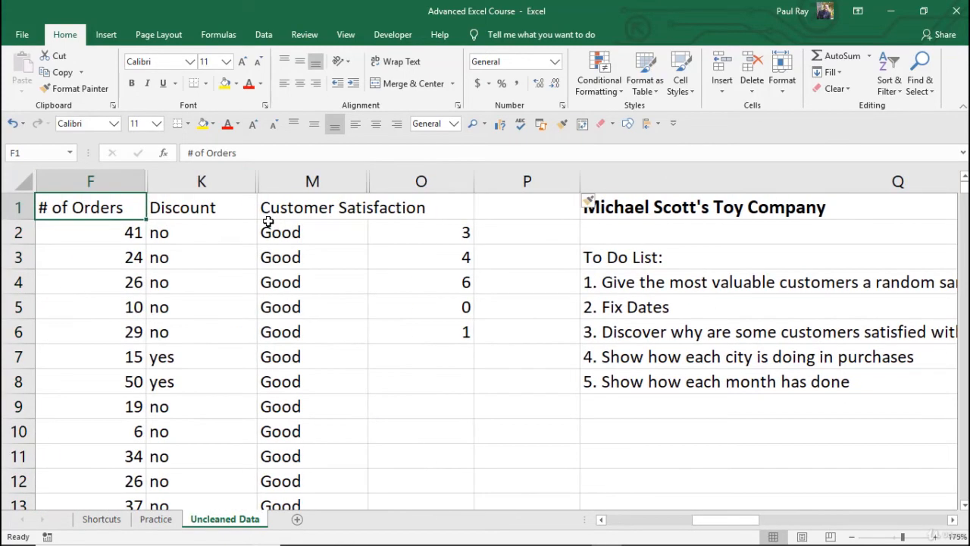
Enter the formula =F2/O2 in P2
click(520, 226)
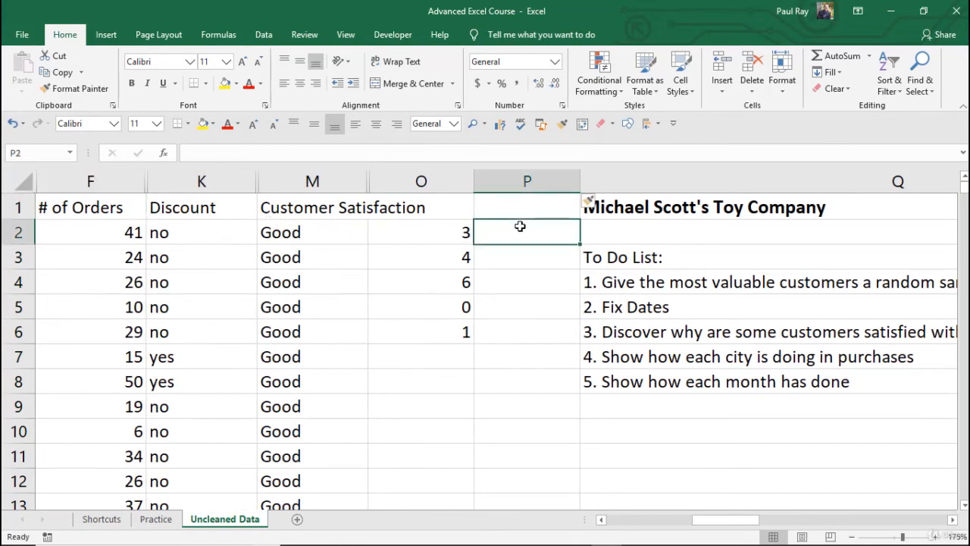
text(=if)
key(Tab)
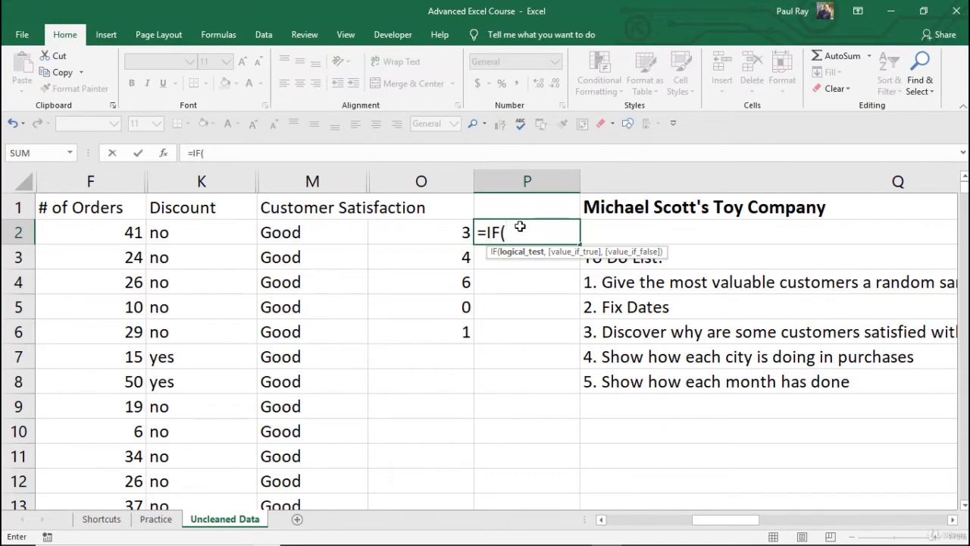
key(BackSpace)
key(BackSpace)
key(BackSpace)
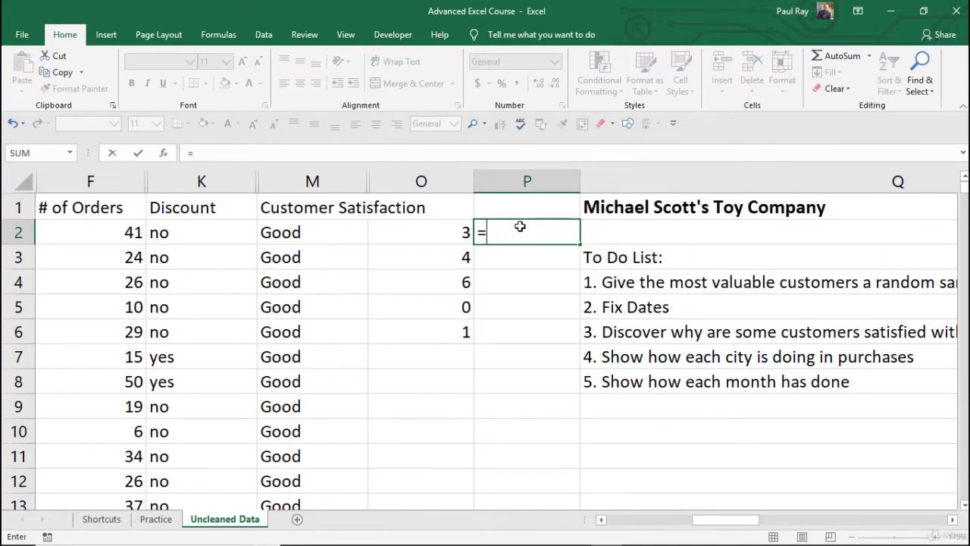
key(Left)
key(Left)
key(Left)
key(Left)
text(/)
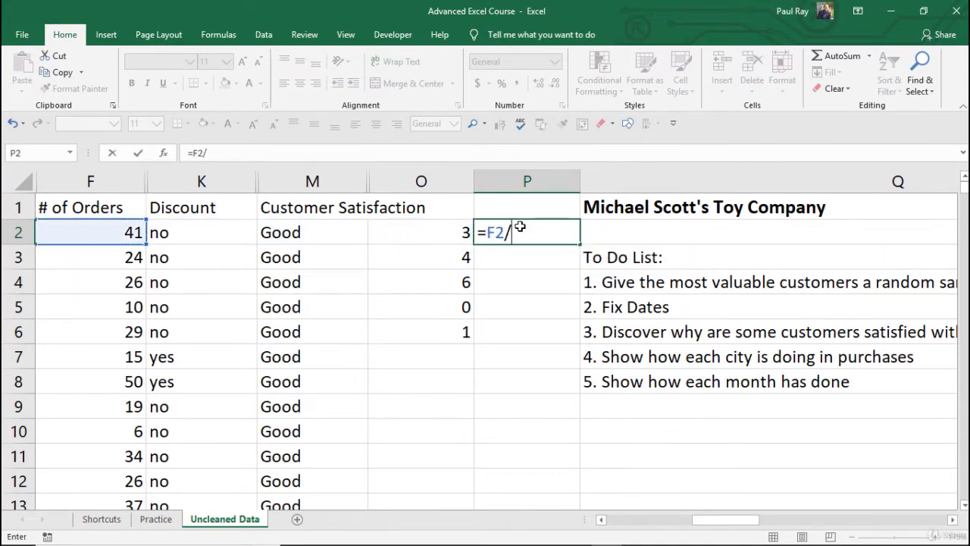
key(Left)
key(Return)
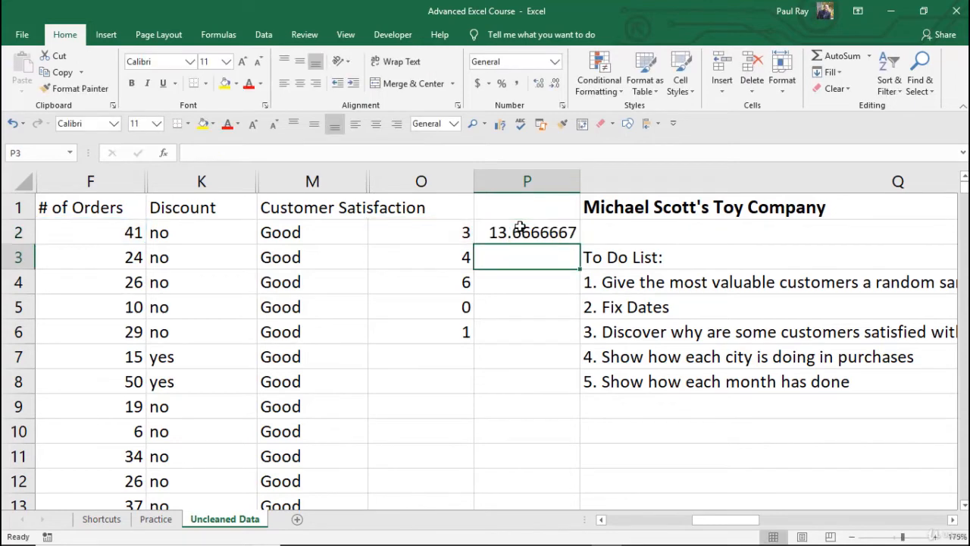
Fill the P2 division formula down to P6, then review the divisors and the formulas in P5 and P2
click(520, 228)
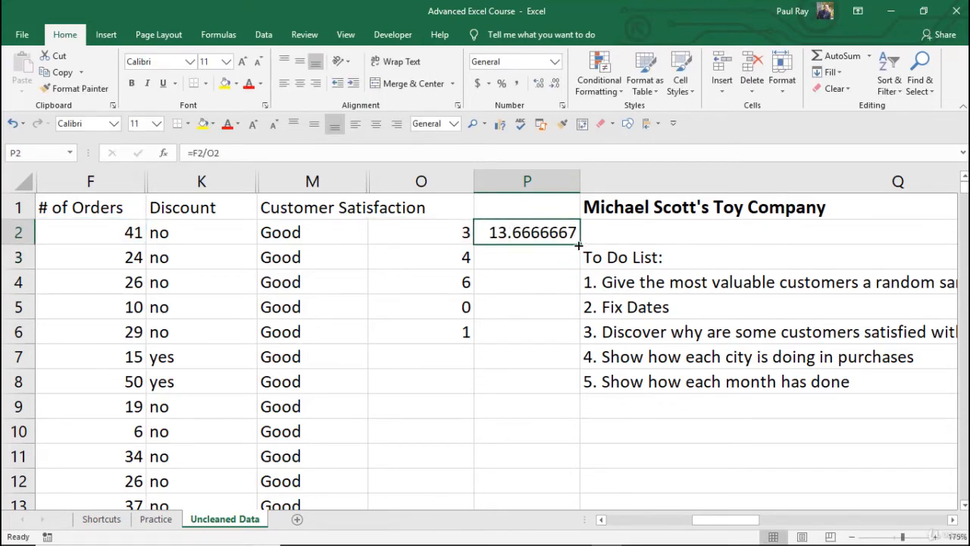
drag(578, 245, 578, 345)
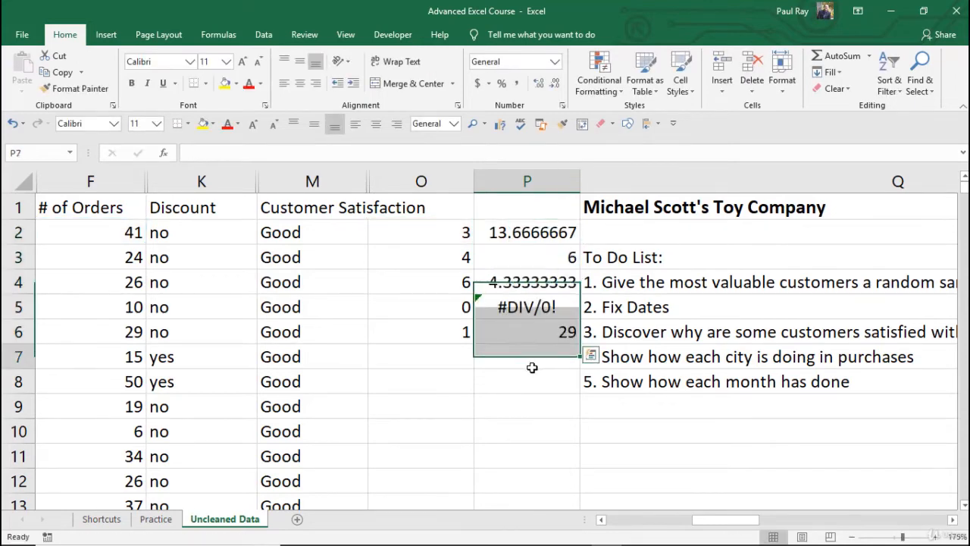
click(534, 300)
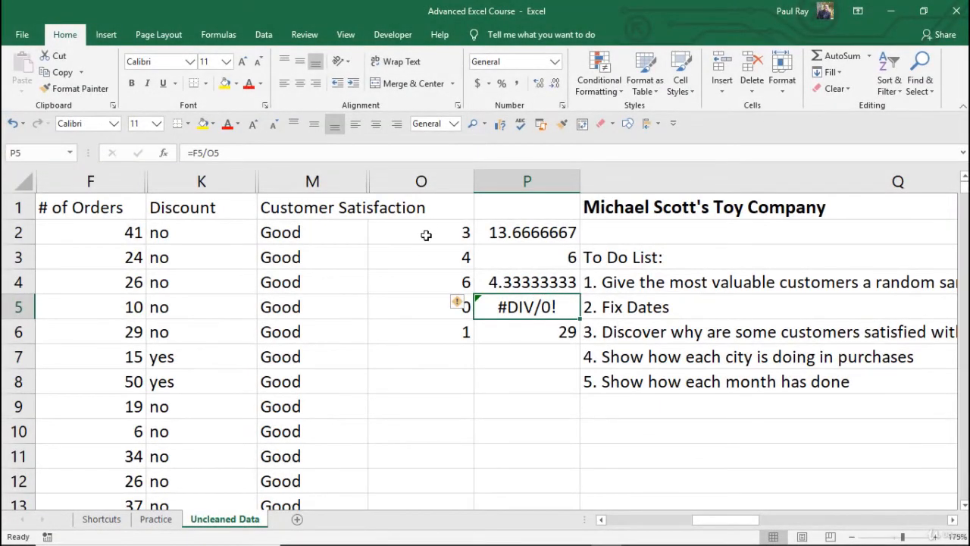
drag(424, 233, 411, 325)
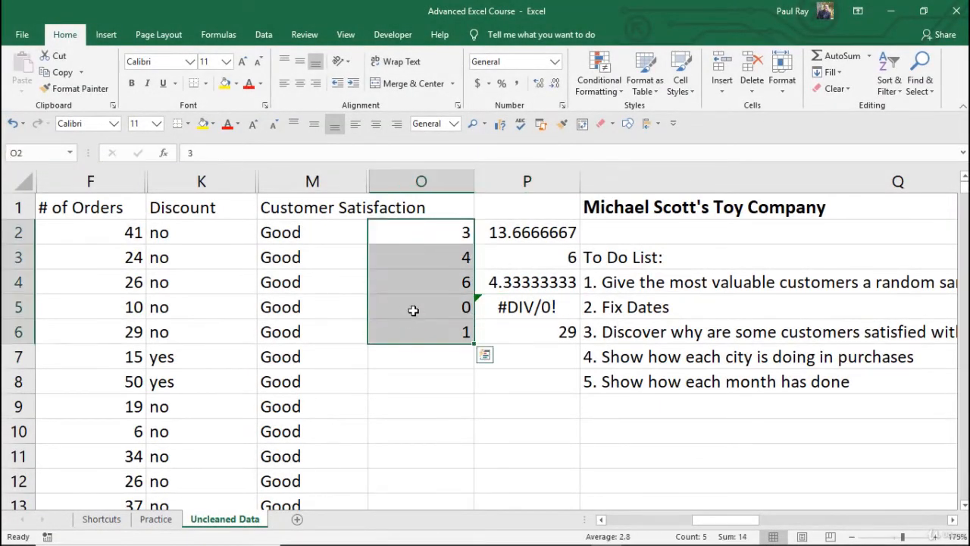
click(413, 309)
click(532, 305)
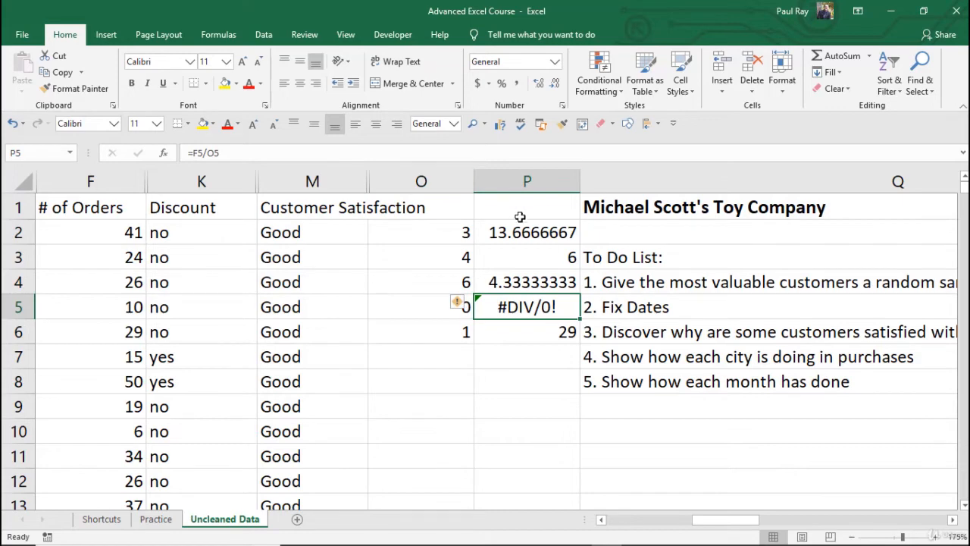
click(524, 235)
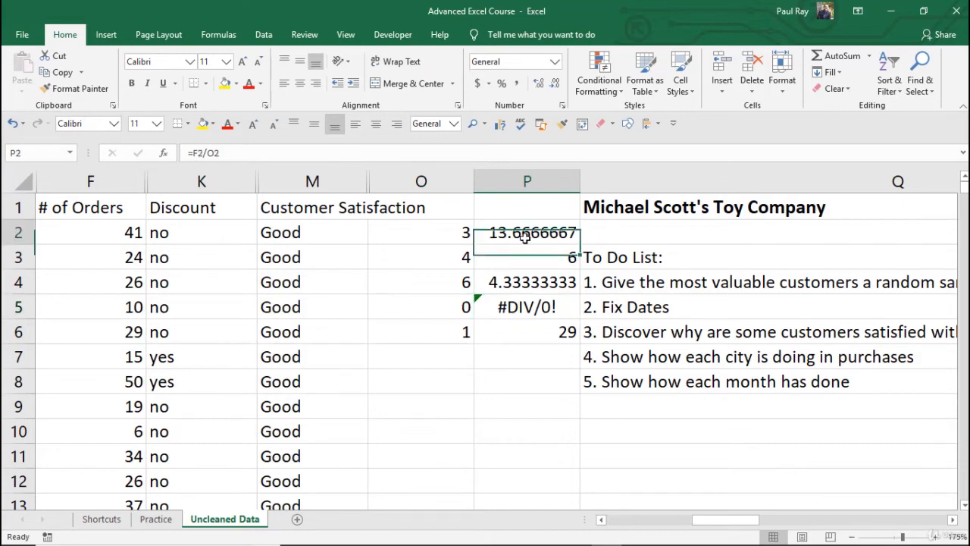
click(192, 153)
text(IF()
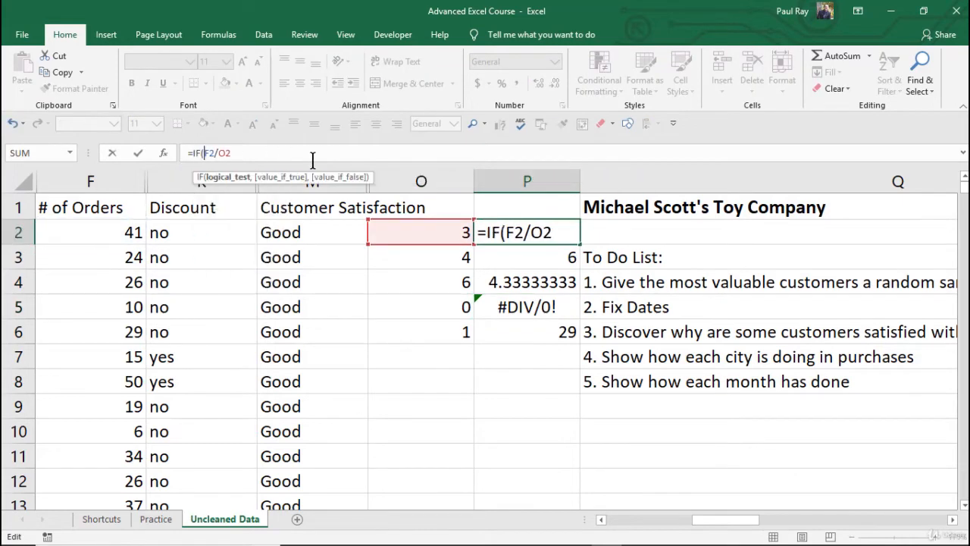
key(BackSpace)
key(BackSpace)
key(BackSpace)
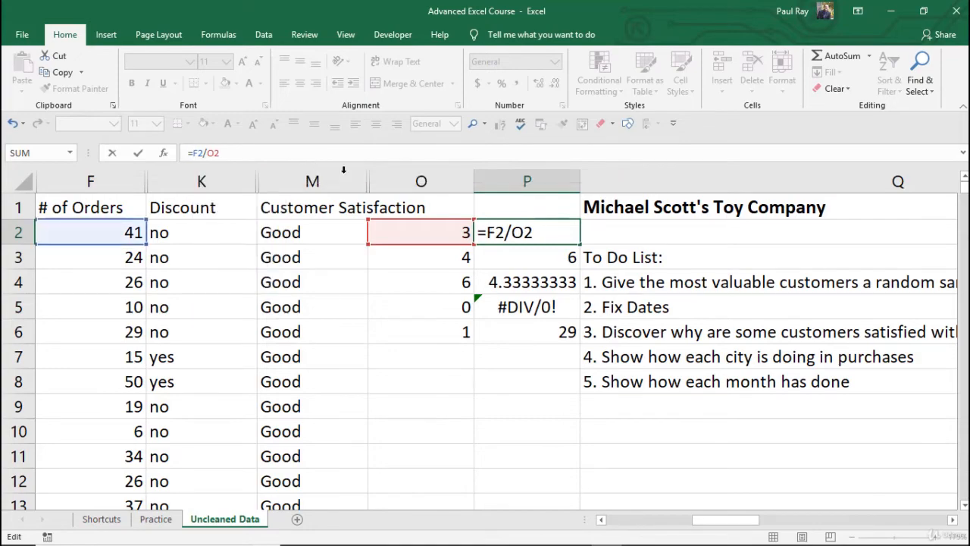
key(Return)
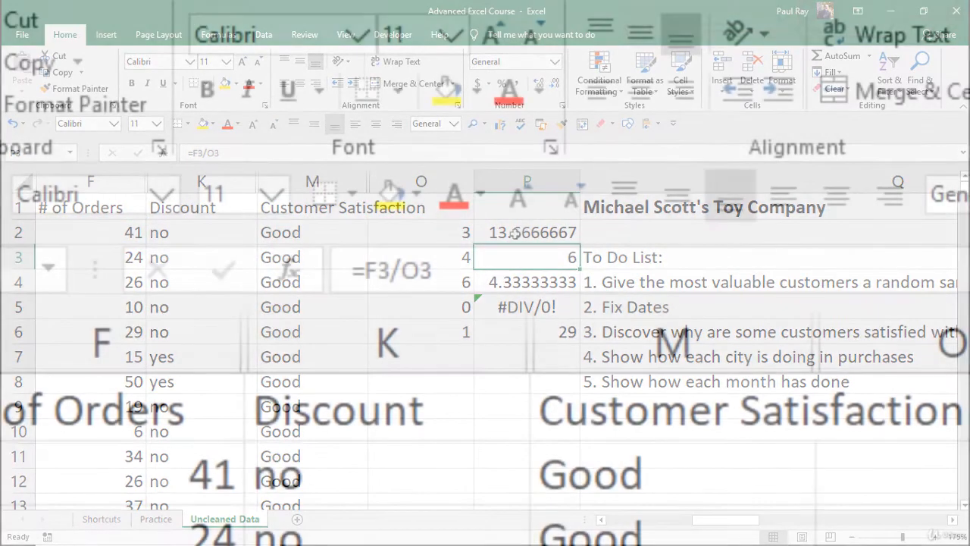
Wrap the P3 division in IFERROR so errors show blank: =IFERROR(F3/O3,"")
click(369, 272)
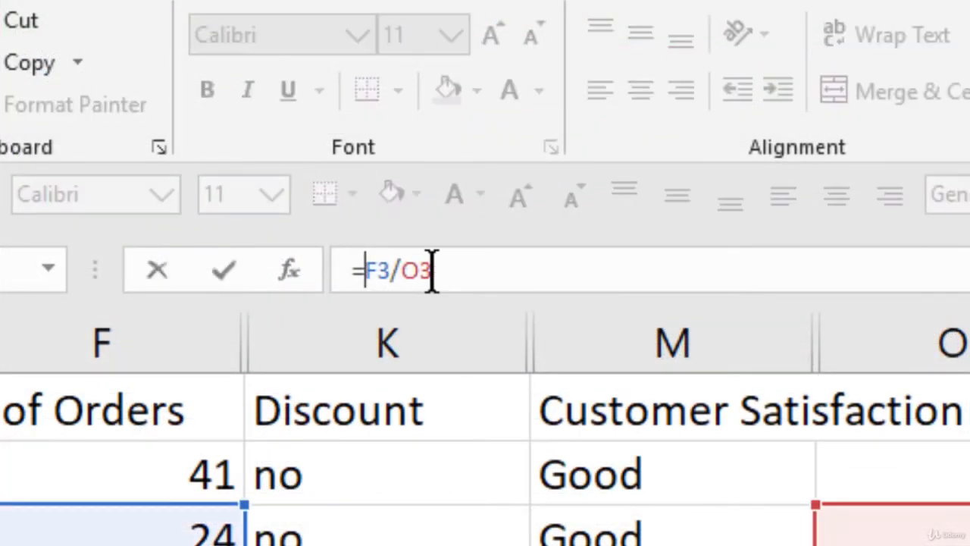
text(ife)
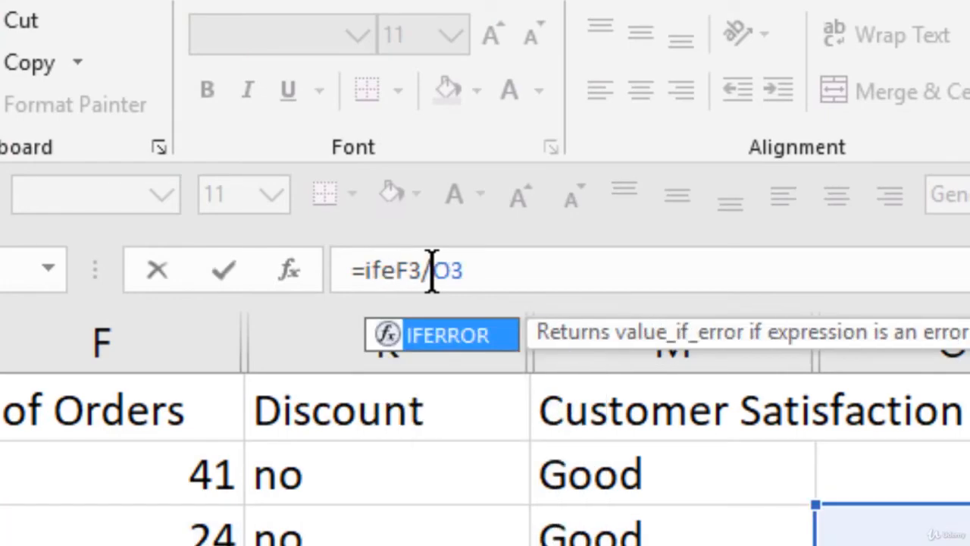
key(Tab)
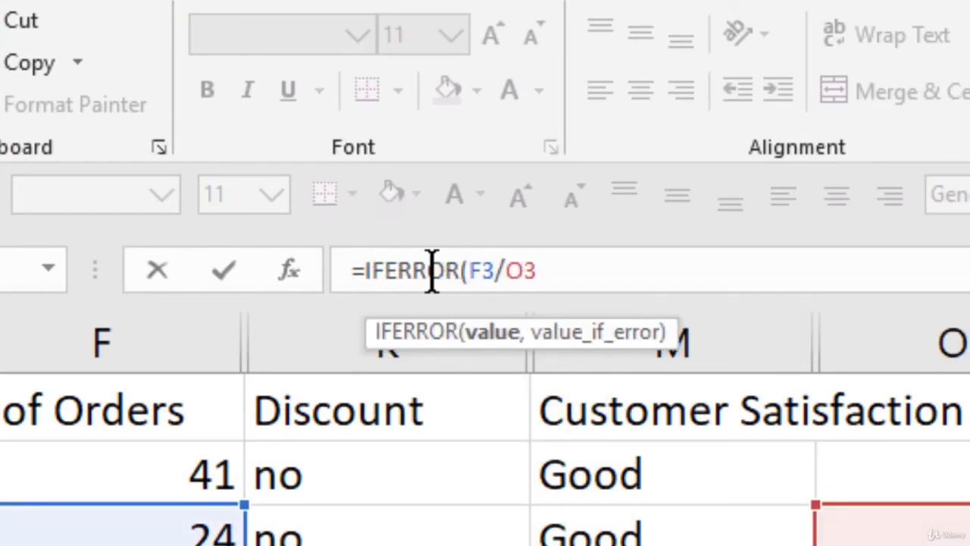
click(597, 278)
text(,)
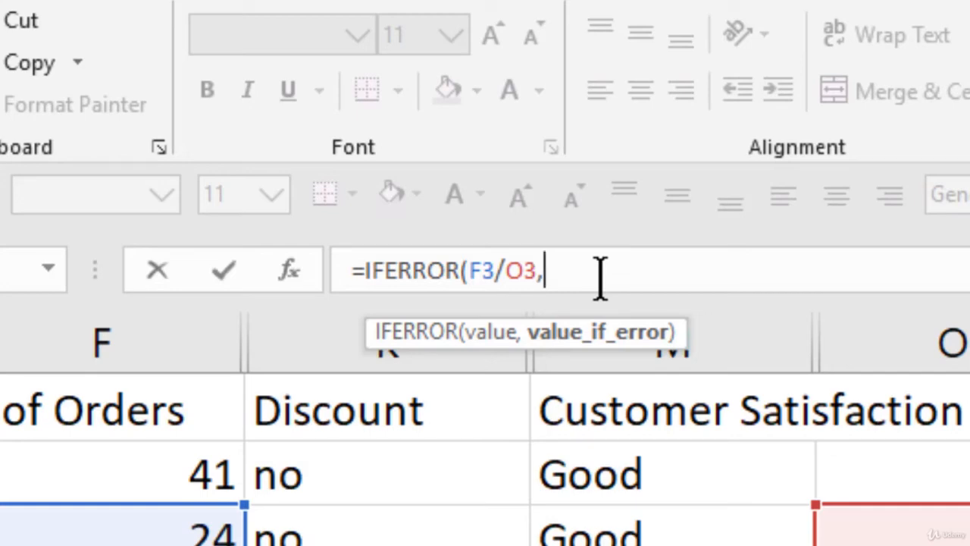
text("")
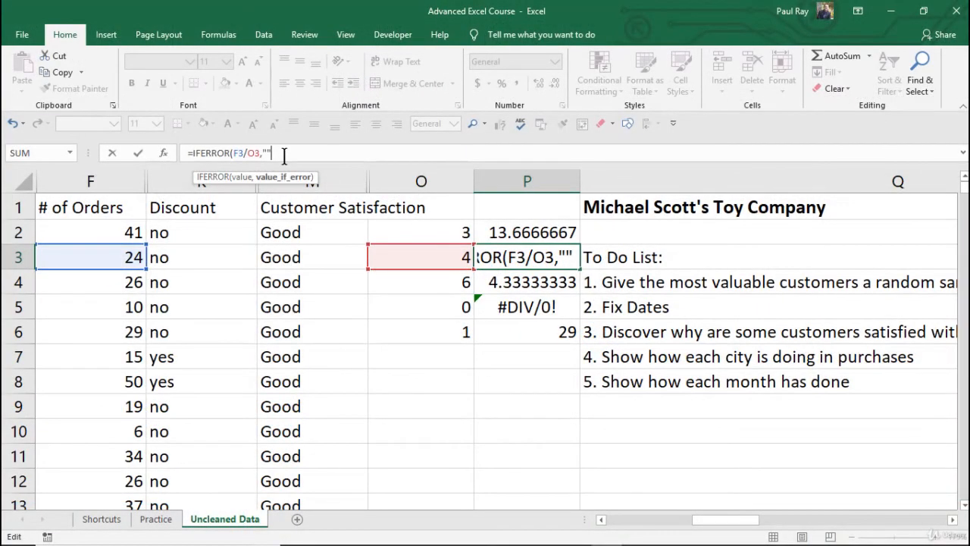
text())
key(Return)
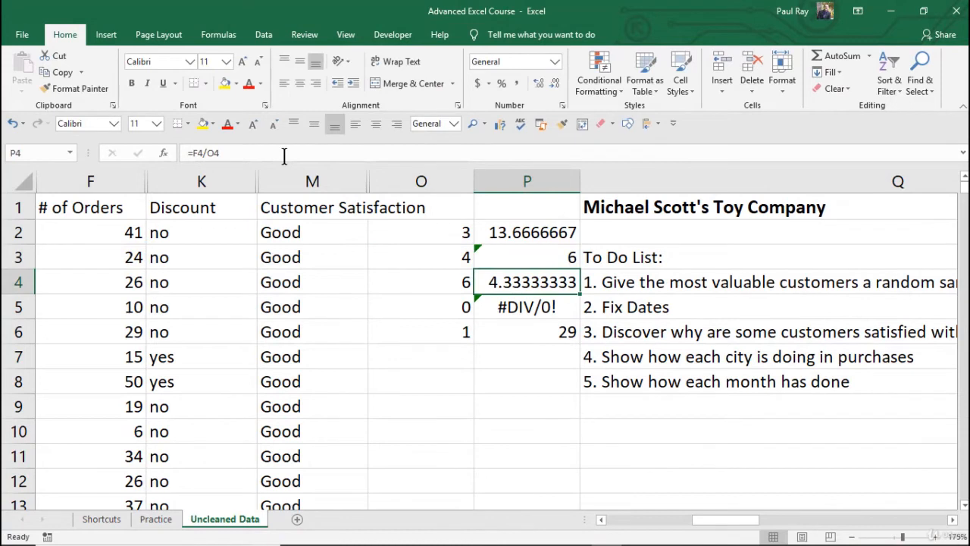
Fill the P3 IFERROR formula into P2 and down through P6, then check the results in P5 and P6
click(522, 259)
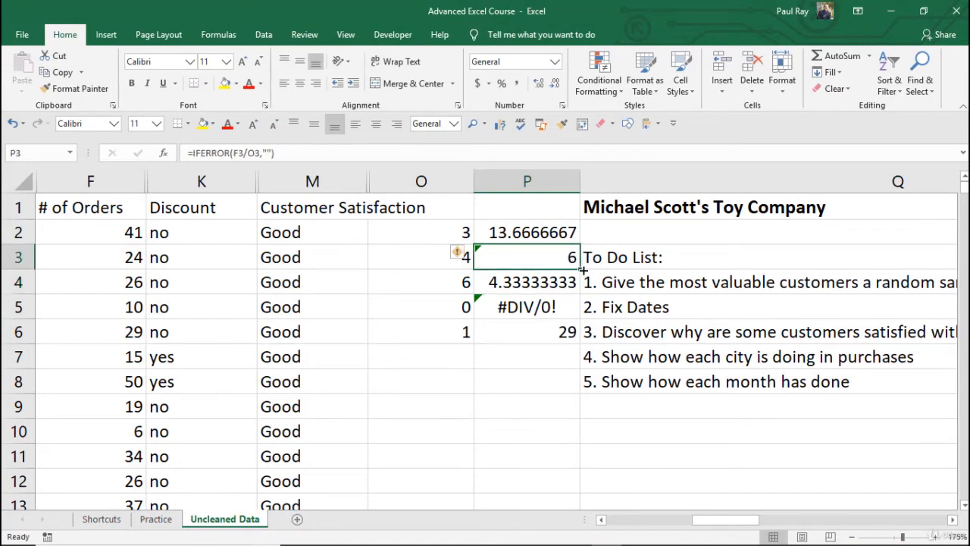
drag(584, 270, 580, 227)
click(561, 329)
click(536, 235)
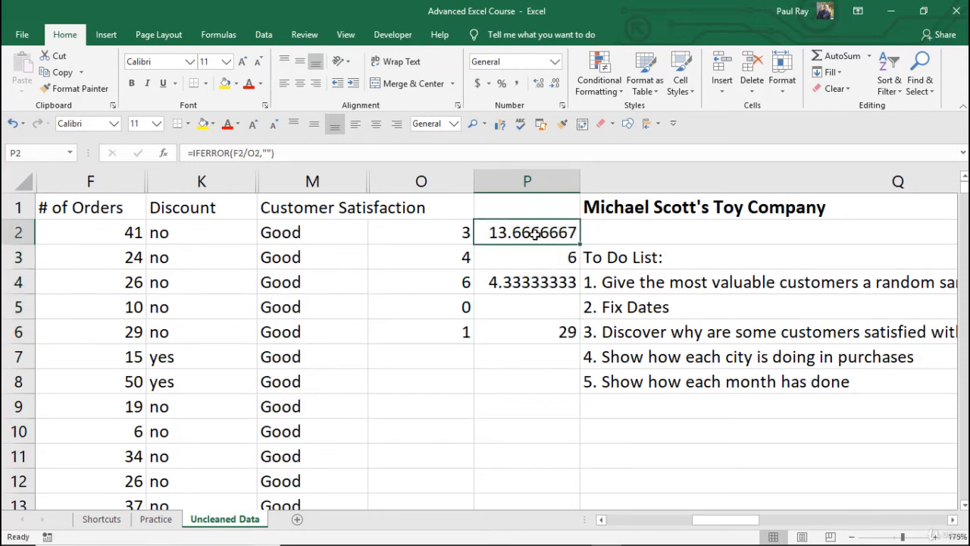
click(536, 329)
click(545, 305)
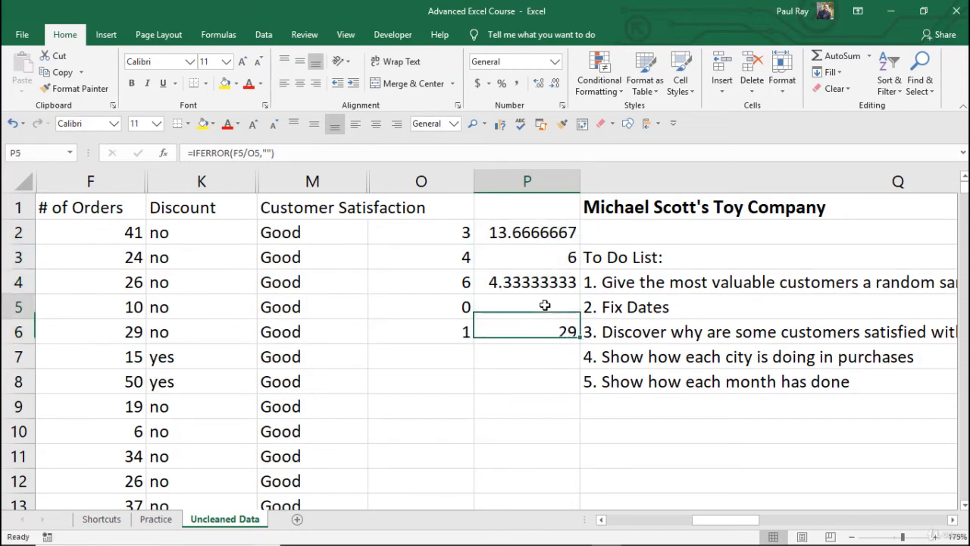
click(539, 332)
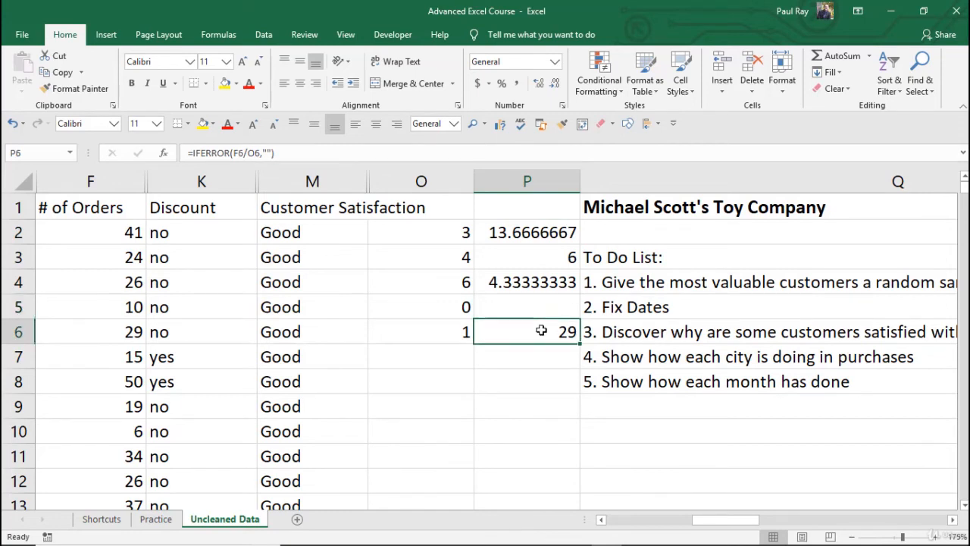
click(542, 307)
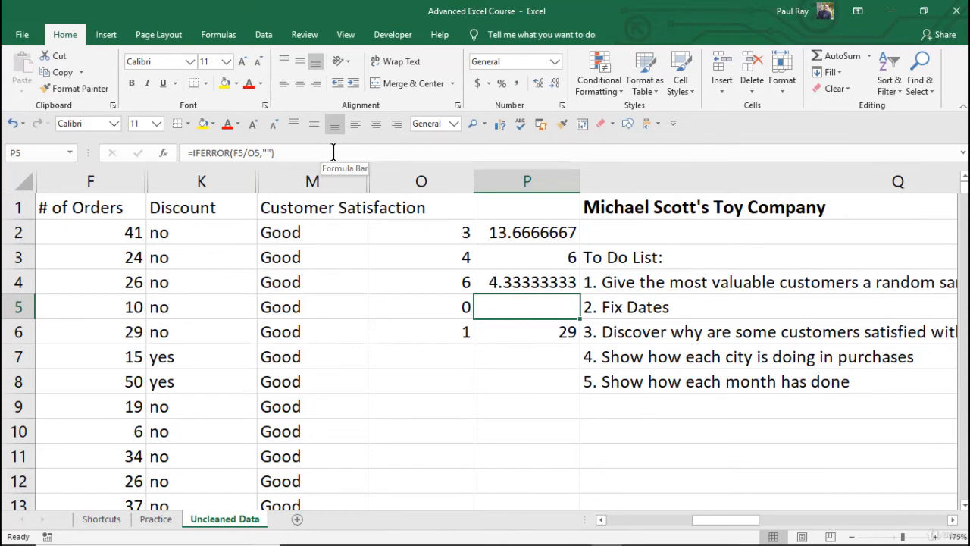
Set the P5 error value to "******" in its IFERROR formula, then undo the change
click(267, 152)
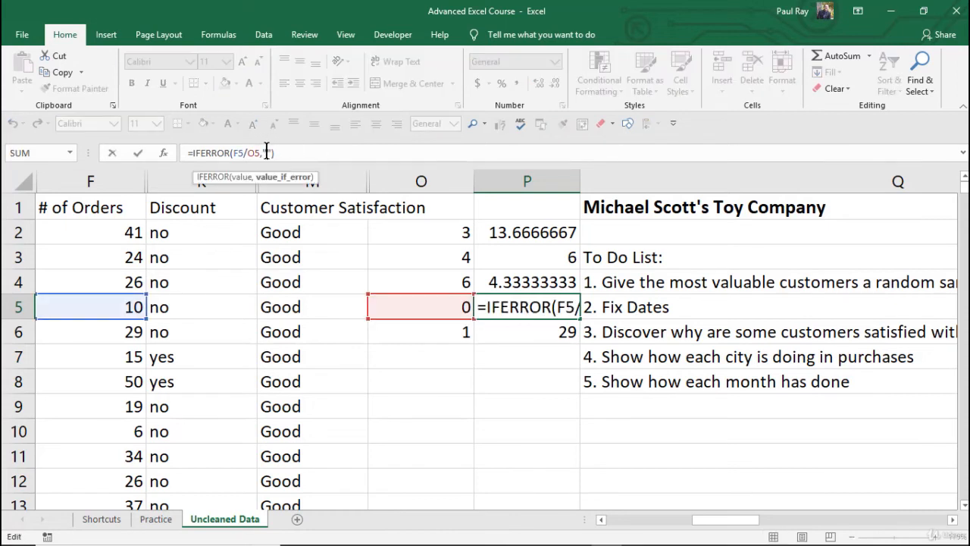
text(******)
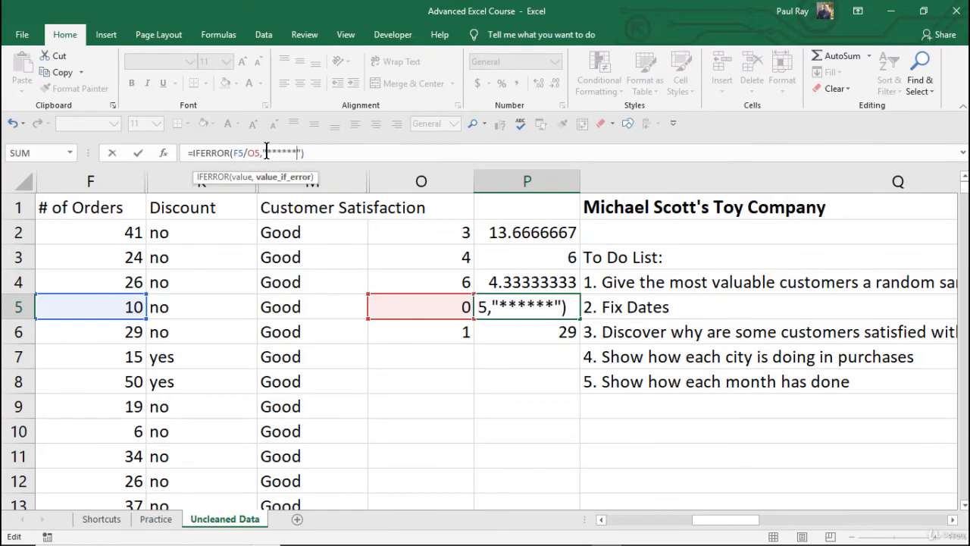
key(Return)
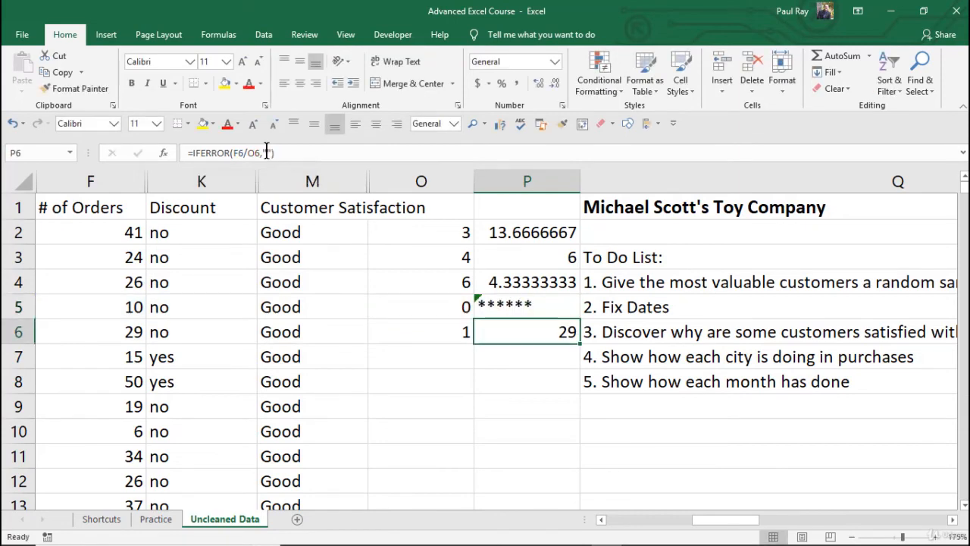
click(533, 356)
key(ctrl+z)
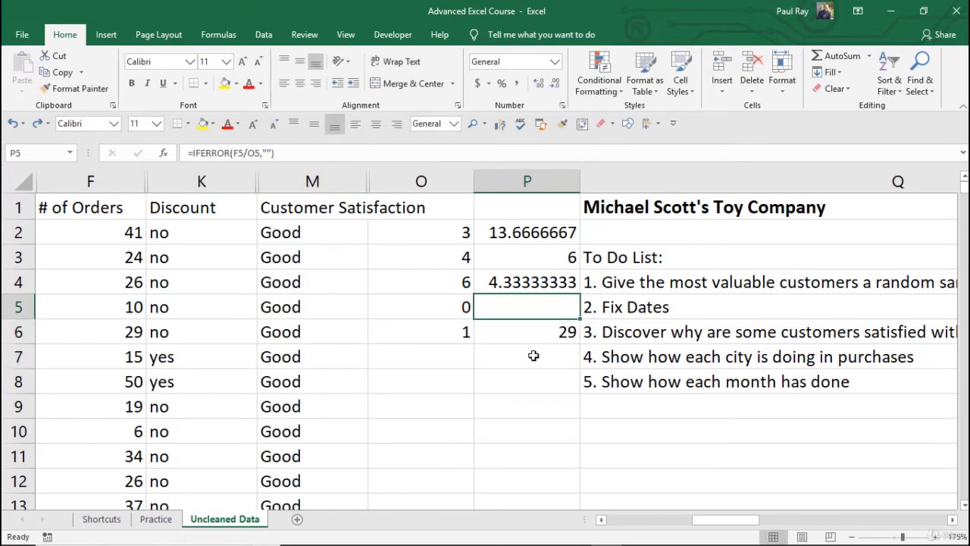
Clear the sample divisors and formulas from columns O and P, rows 2 through 13
click(528, 306)
drag(419, 226, 556, 492)
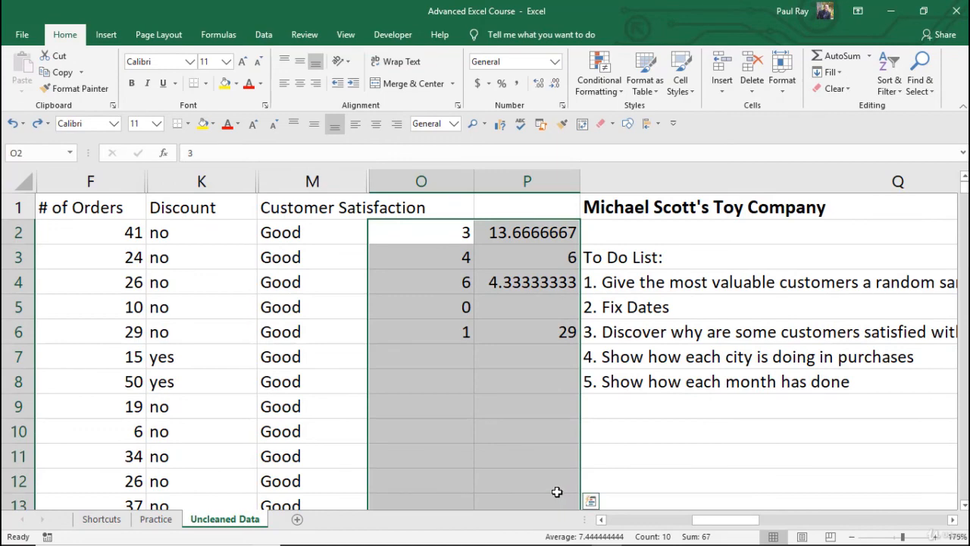
key(Delete)
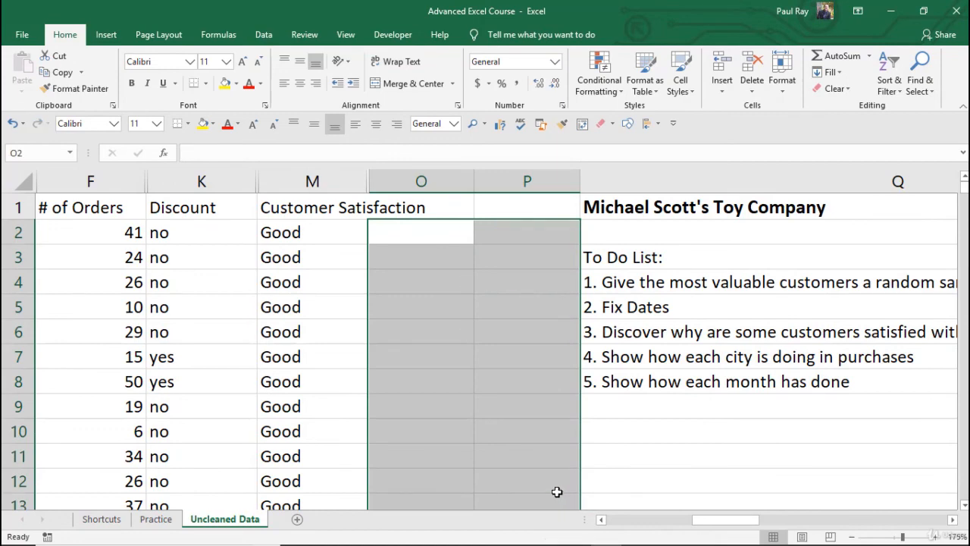
key(ctrl+Home)
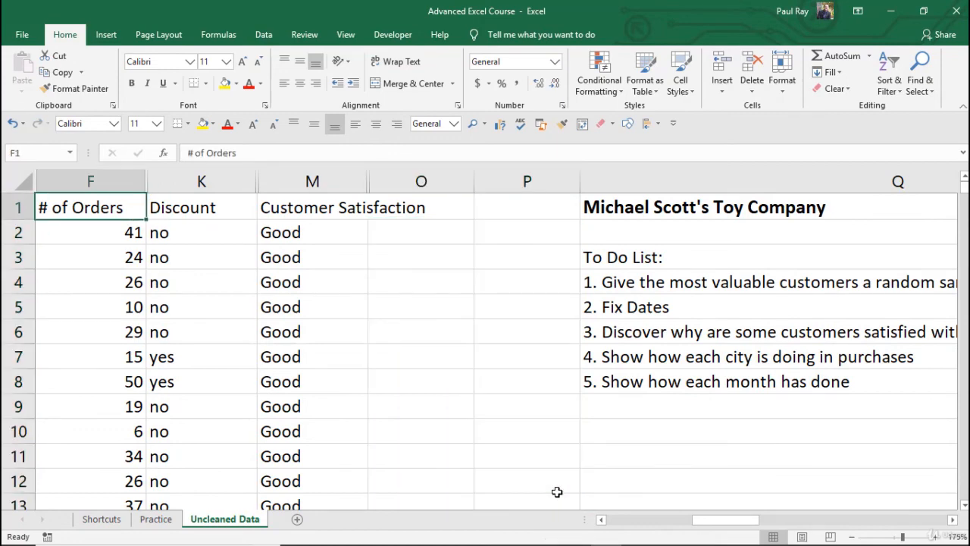